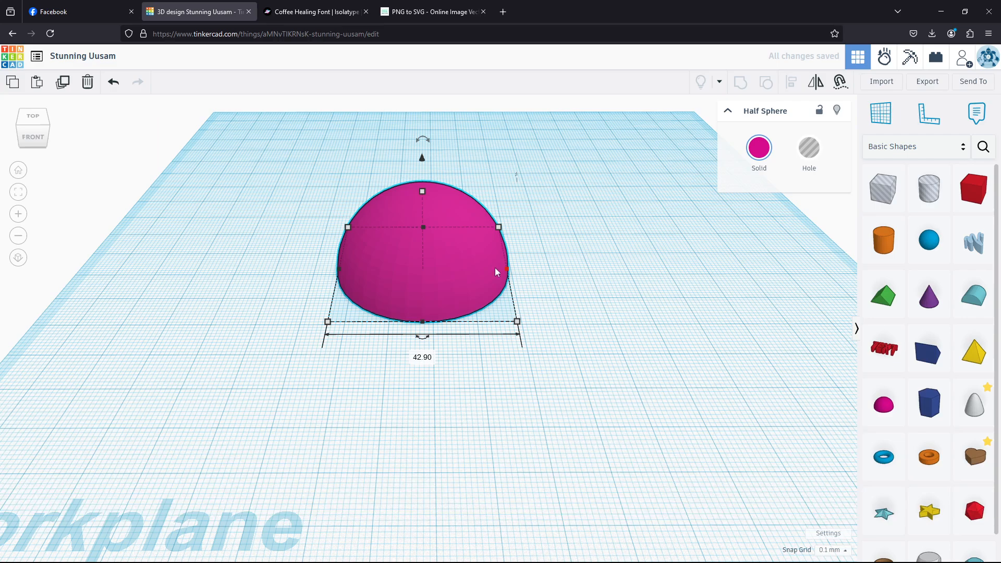
# Step: Set the snap grid to 1.0 mm
pyautogui.click(831, 550)
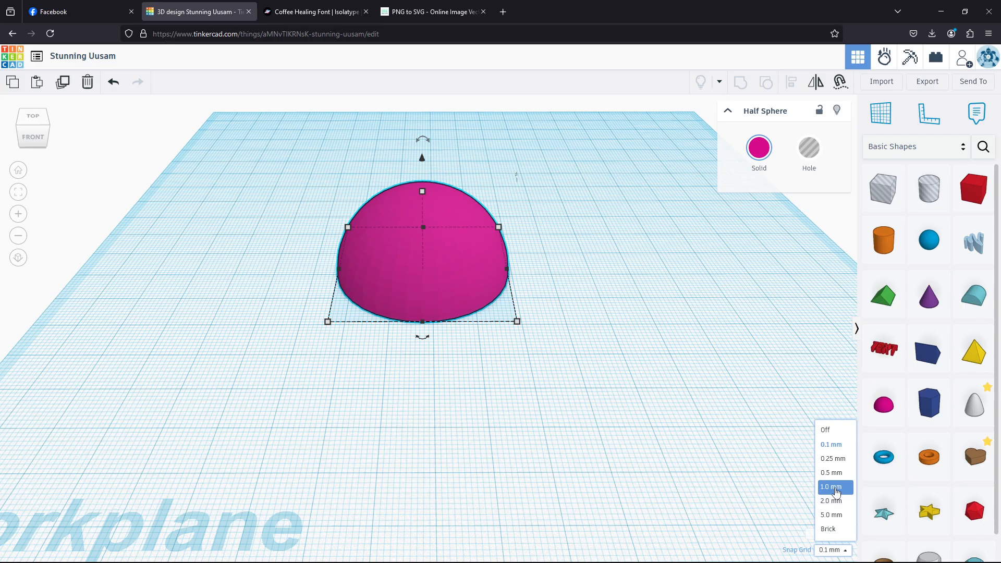
pyautogui.click(834, 486)
pyautogui.click(831, 550)
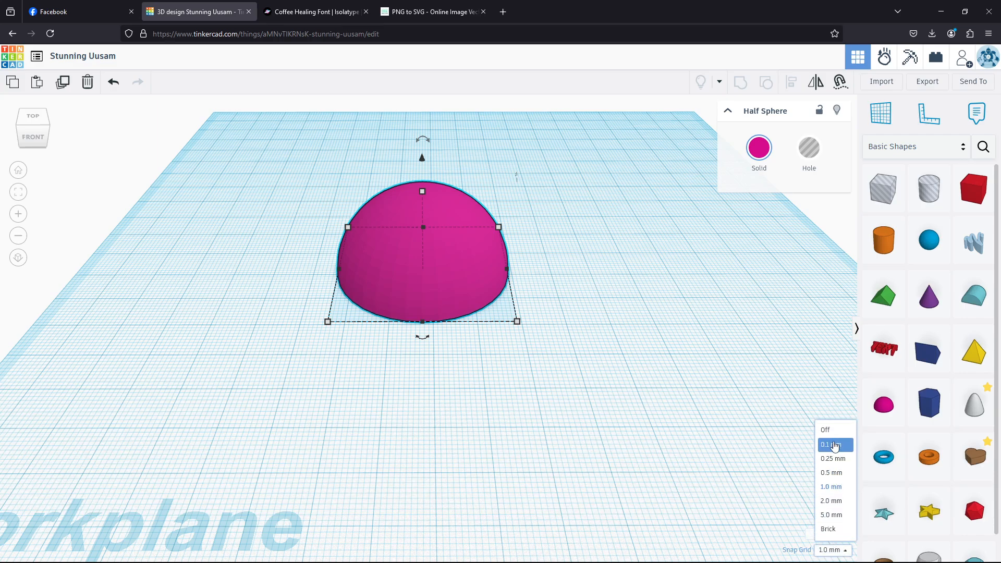
pyautogui.click(831, 486)
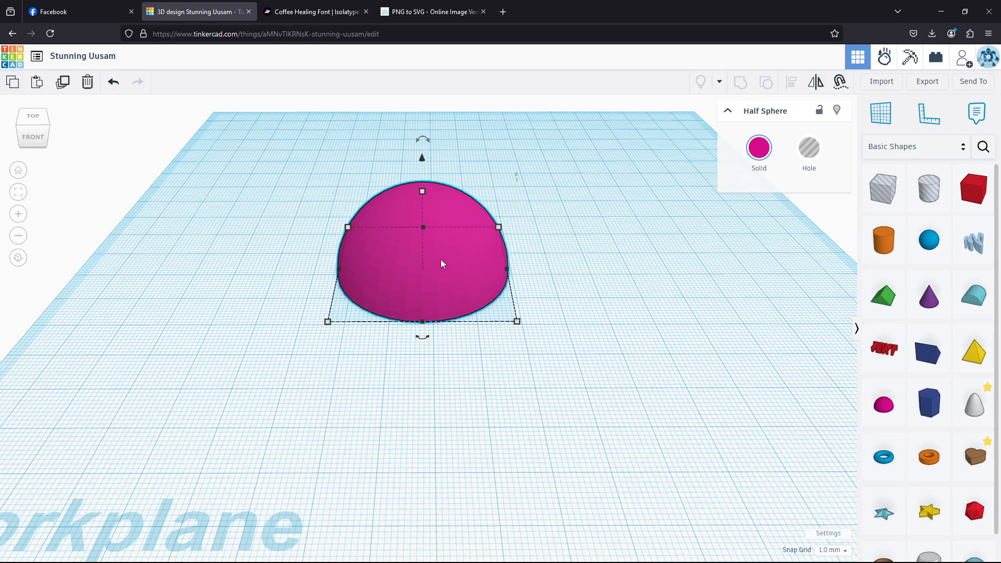
# Step: Move the half sphere toward the front right of the workplane and nudge it left in 1 mm steps
pyautogui.moveTo(446, 258); pyautogui.dragTo(581, 344)
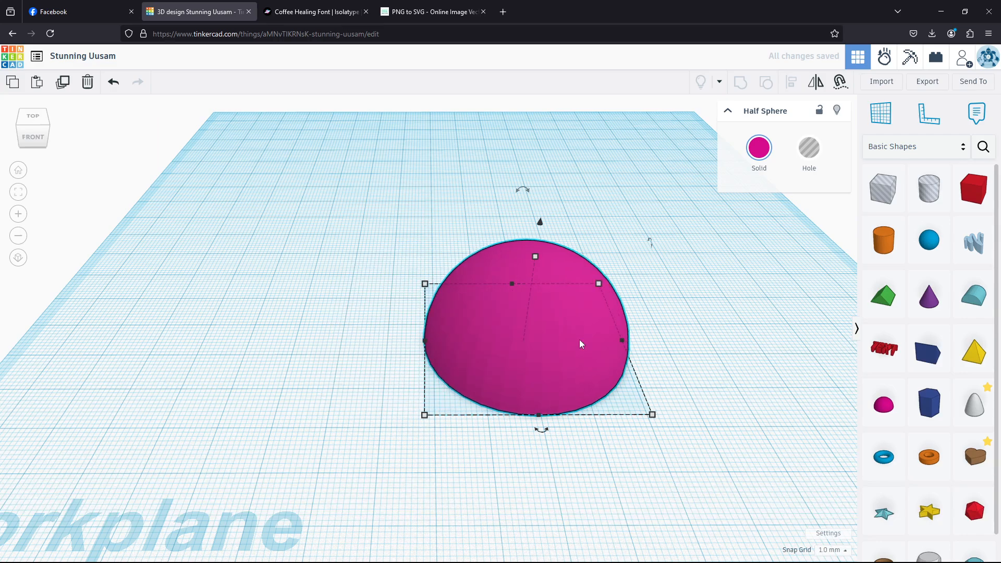
pyautogui.press('Left')
pyautogui.press('Left')
pyautogui.press('Left')
pyautogui.press('Left')
pyautogui.press('Left')
pyautogui.press('Left')
pyautogui.press('Left')
pyautogui.press('Left')
pyautogui.press('Left')
pyautogui.press('Left')
pyautogui.press('Left')
pyautogui.press('Left')
pyautogui.press('Left')
pyautogui.press('Left')
pyautogui.press('Left')
pyautogui.press('Left')
pyautogui.press('Left')
pyautogui.press('Left')
pyautogui.press('Left')
pyautogui.press('Left')
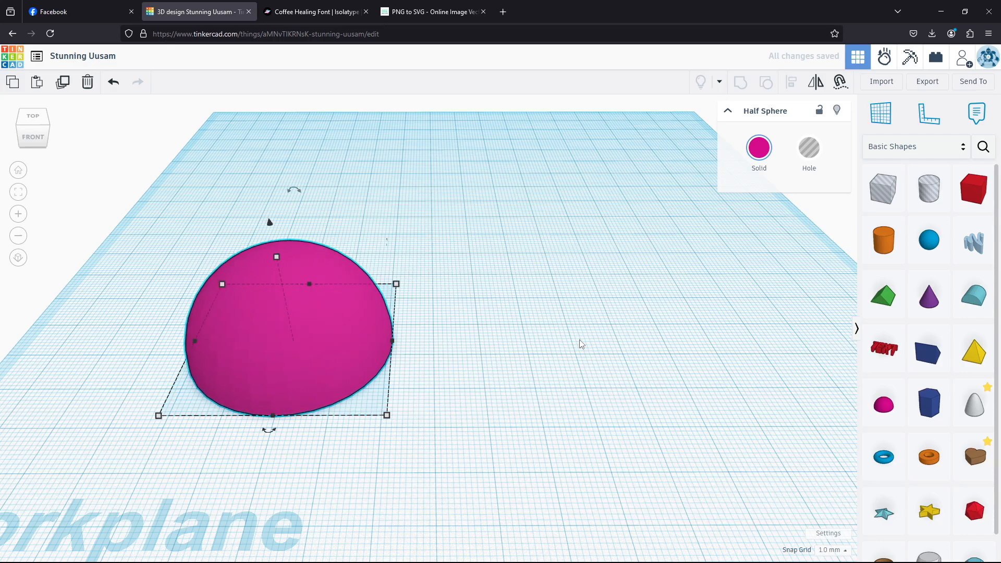
# Step: Nudge the half sphere back and forth along the X axis in 1 mm steps
pyautogui.press('Right')
pyautogui.press('Right')
pyautogui.press('Right')
pyautogui.press('Right')
pyautogui.press('Right')
pyautogui.press('Right')
pyautogui.press('Right')
pyautogui.press('Right')
pyautogui.press('Right')
pyautogui.press('Right')
pyautogui.press('Right')
pyautogui.press('Right')
pyautogui.press('Right')
pyautogui.press('Right')
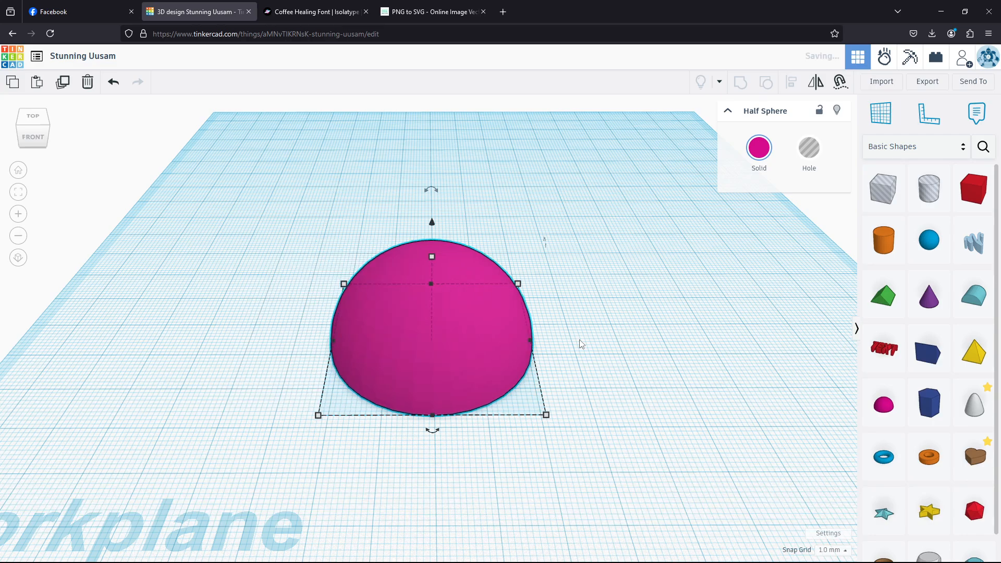
pyautogui.press('Left')
pyautogui.press('Left')
pyautogui.press('Left')
pyautogui.press('Left')
pyautogui.press('Left')
pyautogui.press('Left')
pyautogui.press('Left')
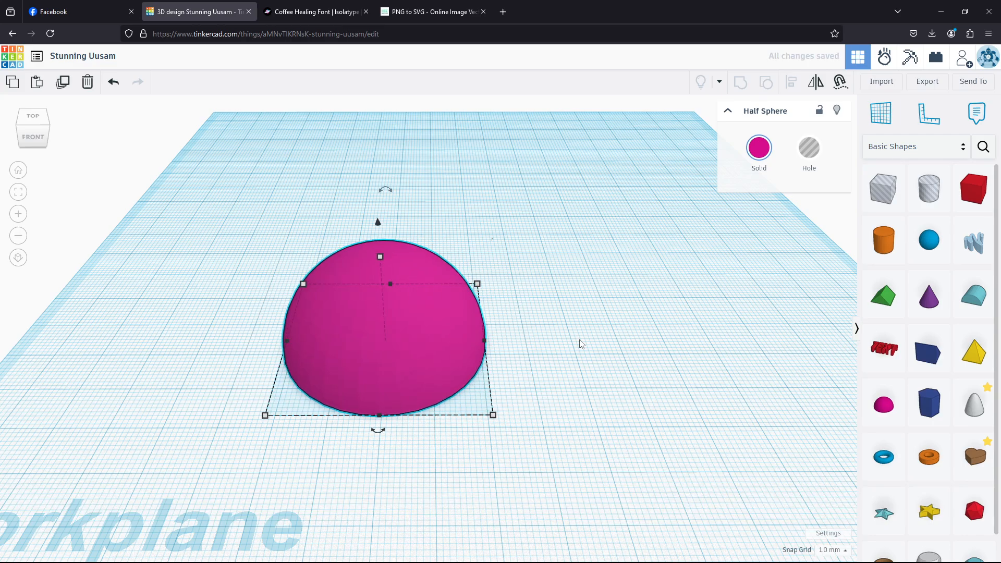
pyautogui.press('Left')
pyautogui.press('Right')
pyautogui.press('Left')
pyautogui.press('Left')
pyautogui.press('Left')
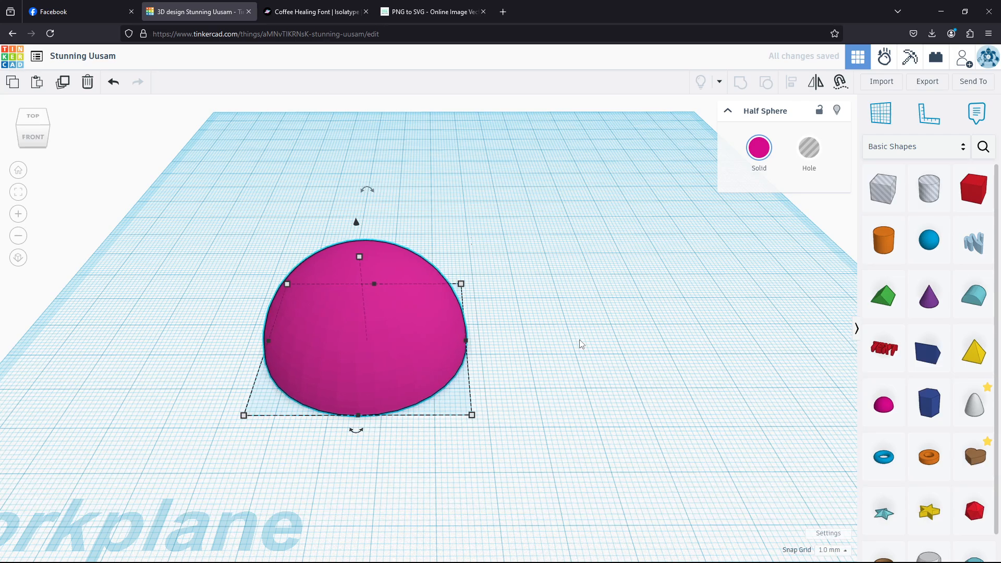
pyautogui.press('Left')
pyautogui.press('Left')
pyautogui.press('Right')
pyautogui.press('Right')
# Step: Shift the half sphere right and back left along the X axis in larger nudge steps
pyautogui.hotkey('shift', 'Right')
pyautogui.hotkey('shift', 'Right')
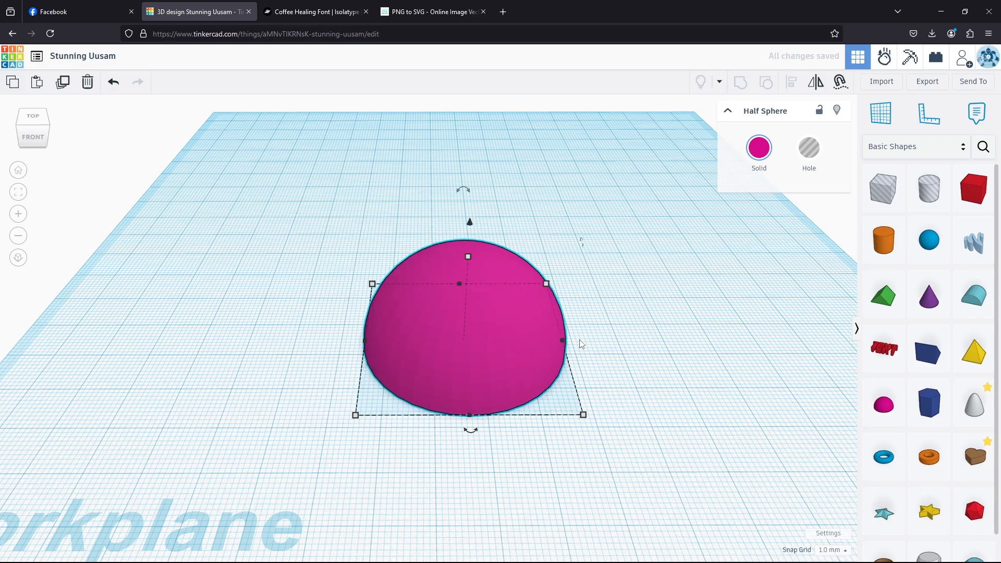
pyautogui.hotkey('shift', 'Right')
pyautogui.hotkey('shift', 'Left')
pyautogui.hotkey('shift', 'Left')
pyautogui.hotkey('shift', 'Left')
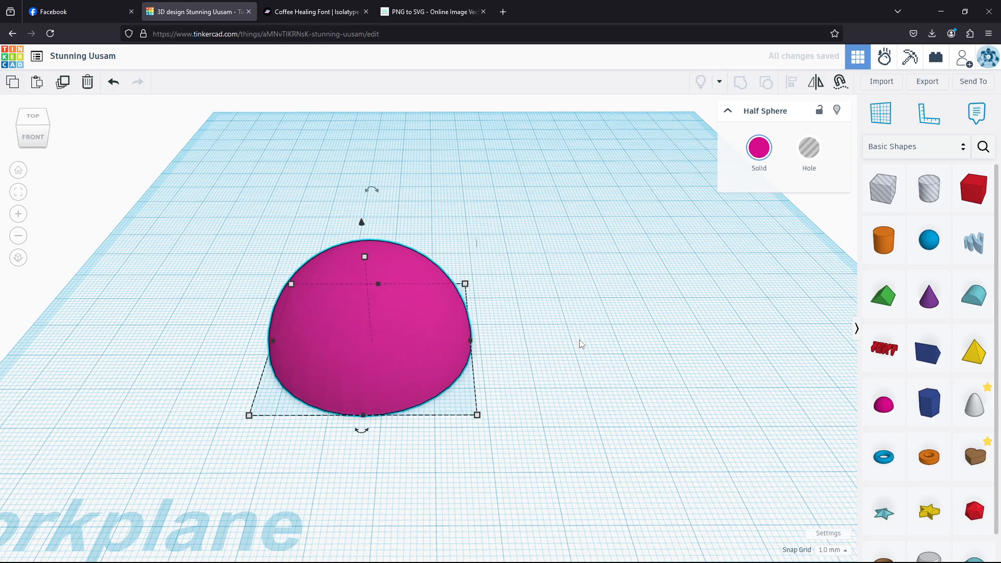
# Step: Move the half sphere farther back on the workplane and scale it up uniformly to a height of 30 mm
pyautogui.moveTo(418, 348); pyautogui.dragTo(371, 274)
pyautogui.click(347, 414)
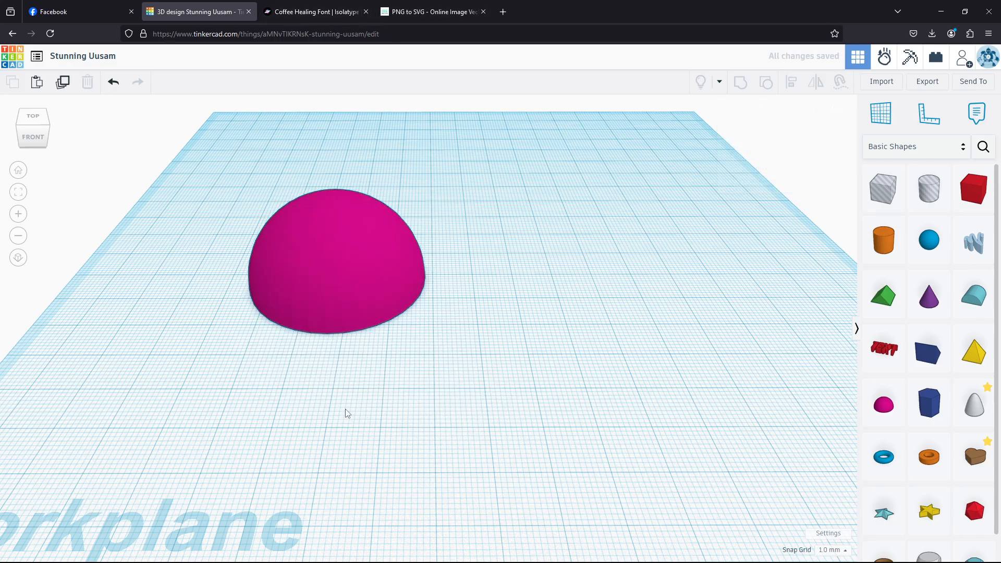
pyautogui.click(343, 297)
pyautogui.moveTo(150, 266); pyautogui.dragTo(150, 320, button='right')
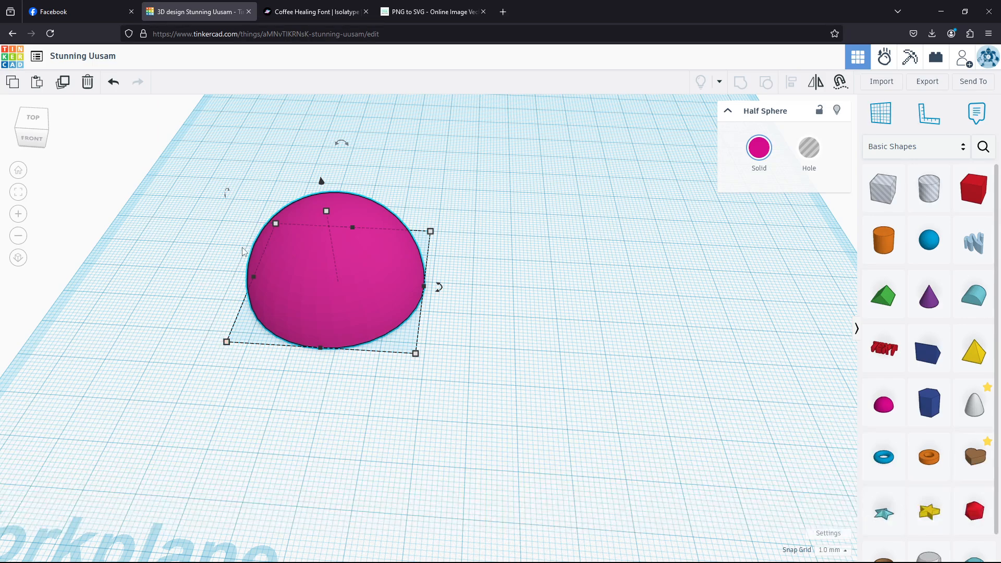
pyautogui.keyDown('shift'); pyautogui.moveTo(325, 211); pyautogui.dragTo(327, 179); pyautogui.keyUp('shift')
pyautogui.click(266, 480)
# Step: Duplicate the half sphere in place and move the copy right along the X axis until it stands clear of the original
pyautogui.click(307, 296)
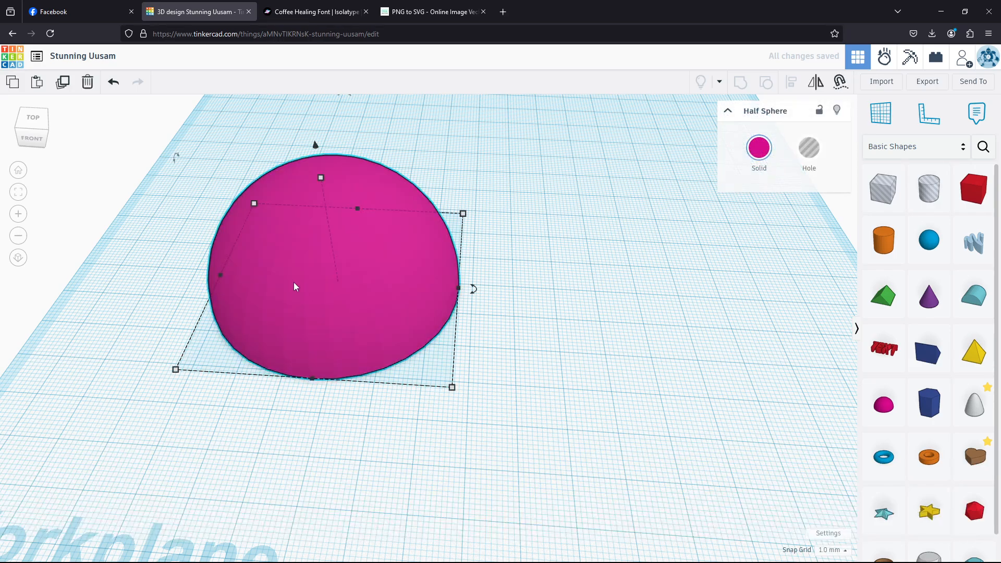
pyautogui.click(69, 90)
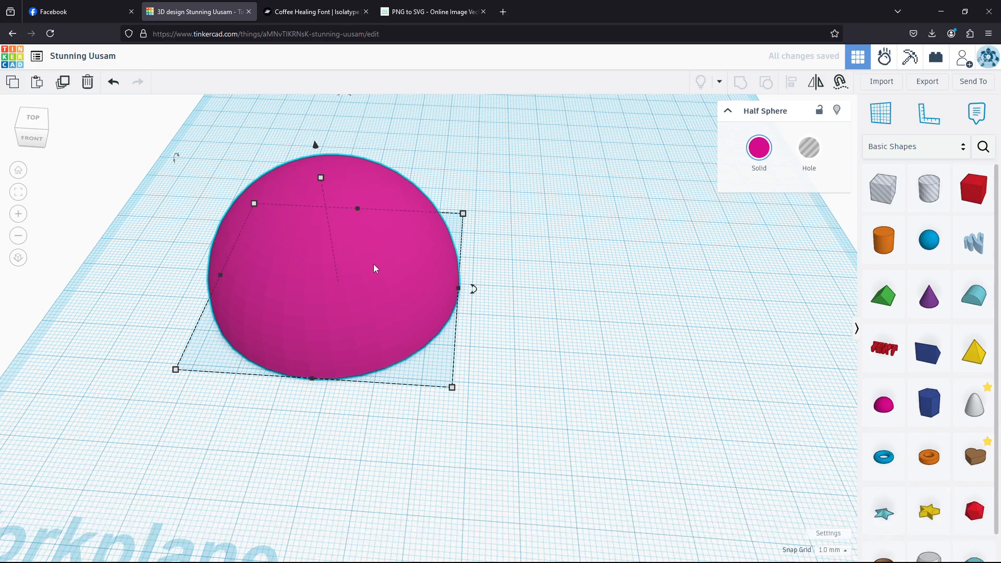
pyautogui.hotkey('shift', 'Right')
pyautogui.hotkey('shift', 'Right')
pyautogui.hotkey('shift', 'Right')
pyautogui.hotkey('shift', 'Right')
pyautogui.hotkey('shift', 'Right')
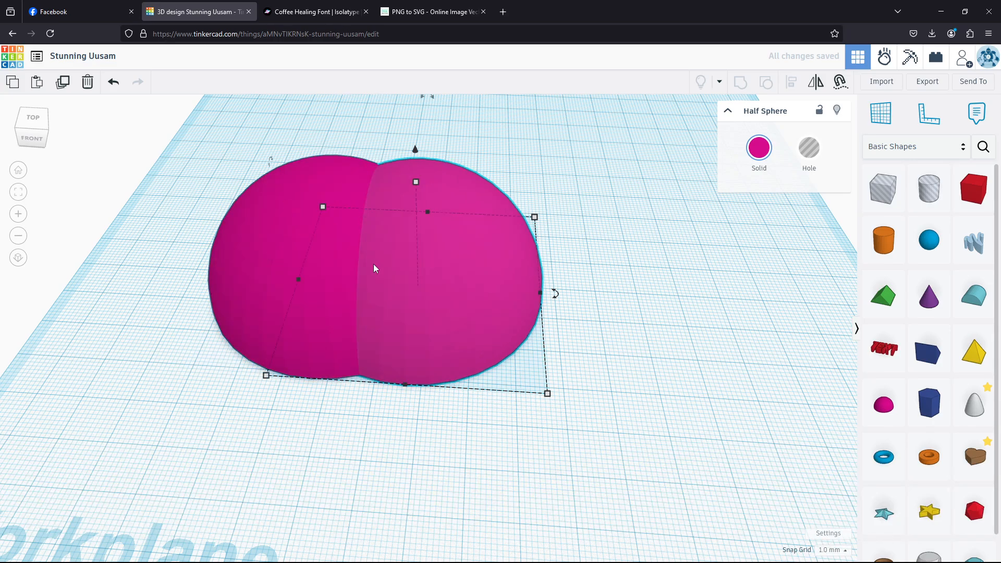
pyautogui.hotkey('shift', 'Right')
pyautogui.hotkey('shift', 'Right')
pyautogui.hotkey('shift', 'Right')
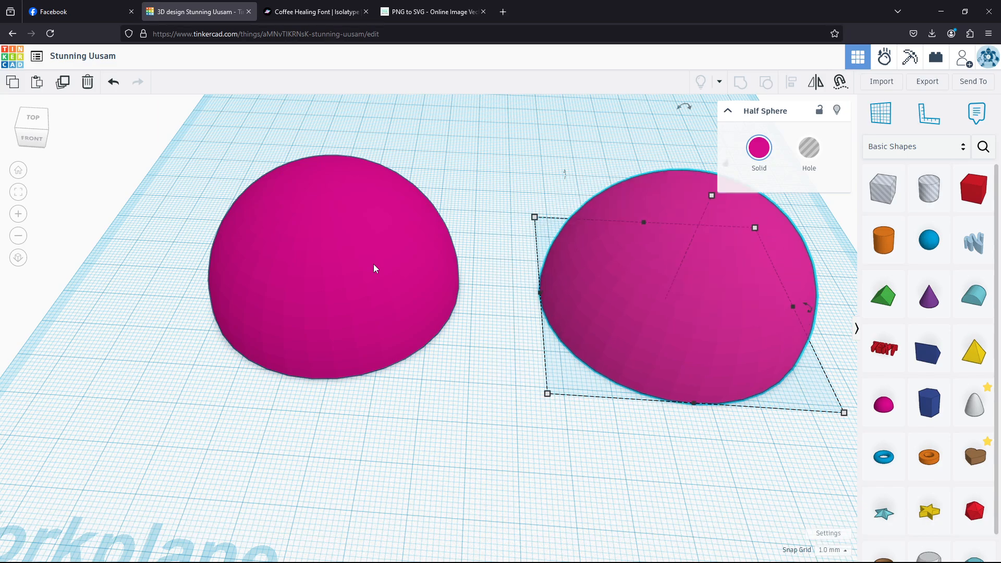
pyautogui.hotkey('shift', 'Left')
pyautogui.hotkey('shift', 'Left')
pyautogui.hotkey('shift', 'Right')
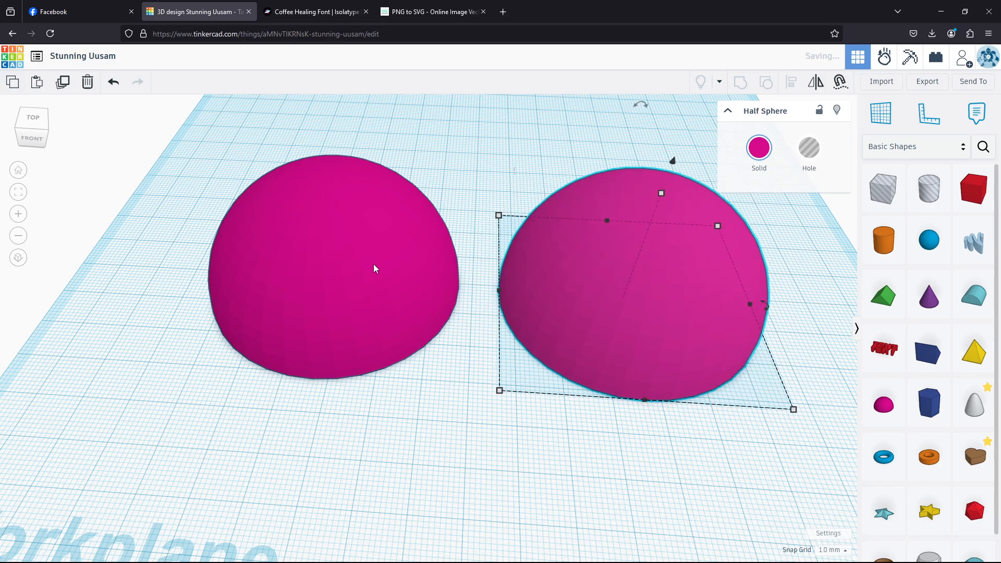
# Step: Scale the copied half sphere down uniformly about its centre to a height of 28 mm and turn it into a hole
pyautogui.moveTo(443, 230); pyautogui.dragTo(658, 282, button='right')
pyautogui.moveTo(655, 189)
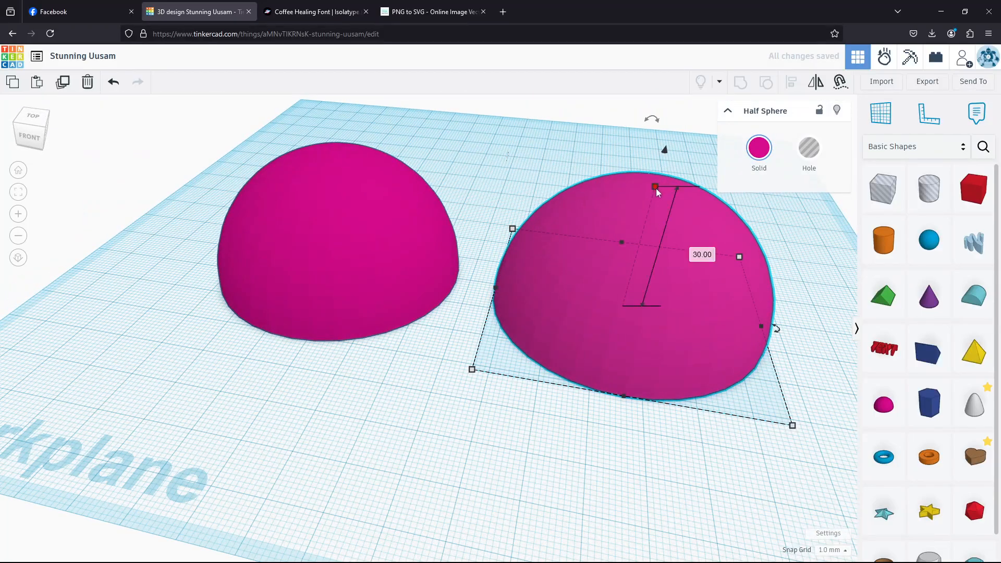
pyautogui.moveTo(656, 186); pyautogui.dragTo(649, 195)
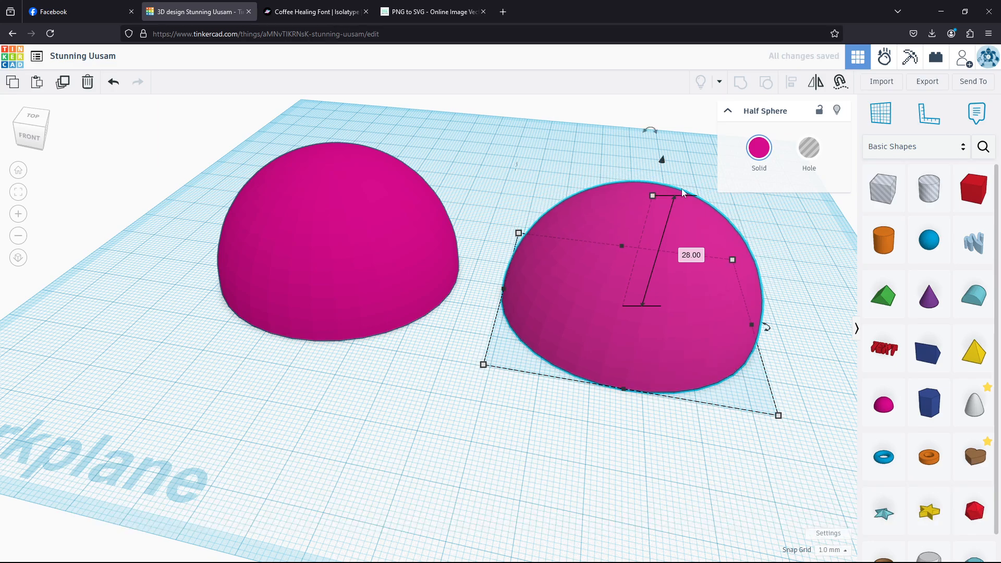
pyautogui.click(801, 159)
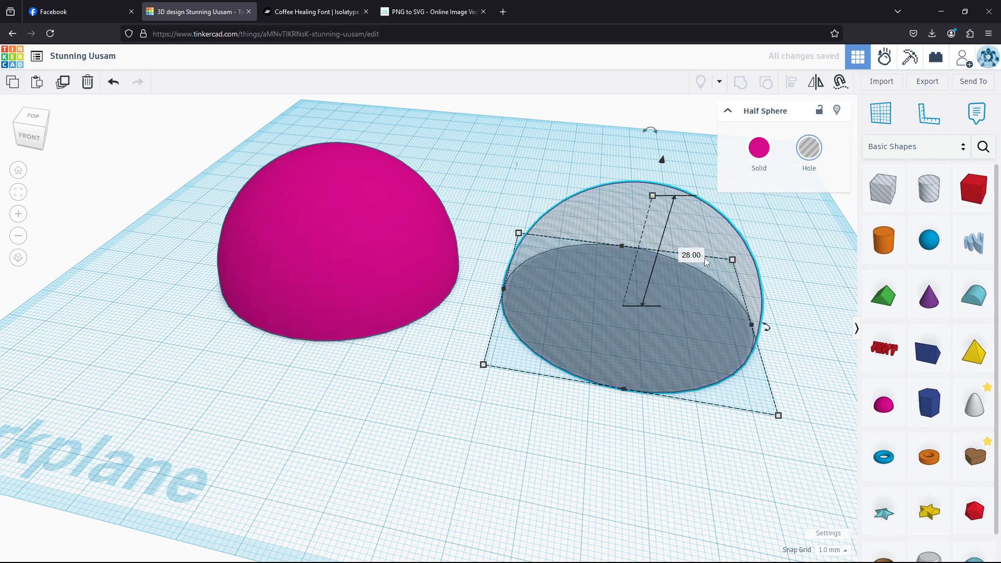
# Step: Move the half-sphere hole left along the X axis until it sits concentrically inside the solid half sphere
pyautogui.hotkey('shift', 'Left')
pyautogui.hotkey('shift', 'Left')
pyautogui.hotkey('shift', 'Left')
pyautogui.hotkey('shift', 'Left')
pyautogui.hotkey('shift', 'Left')
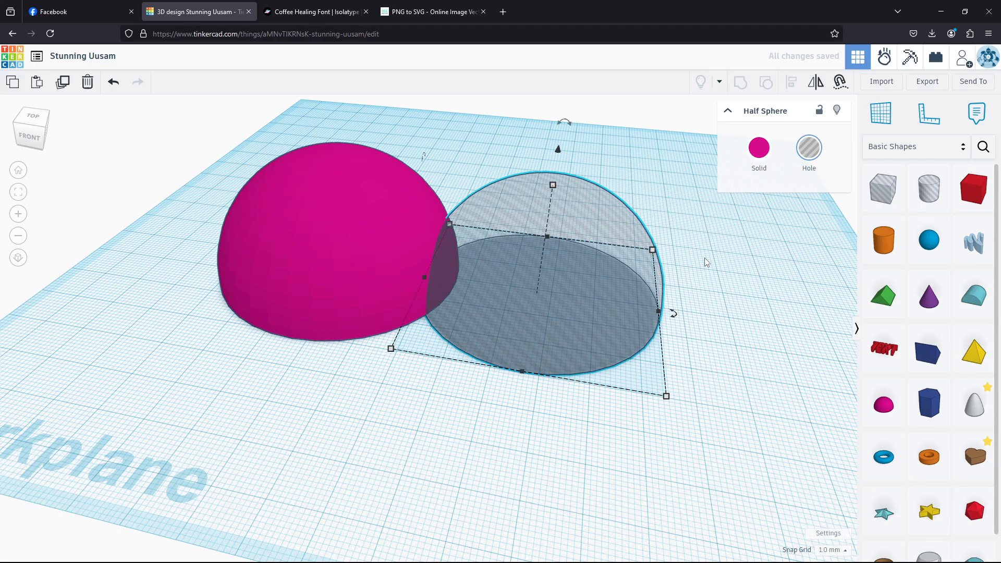
pyautogui.hotkey('shift', 'Left')
pyautogui.hotkey('shift', 'Left')
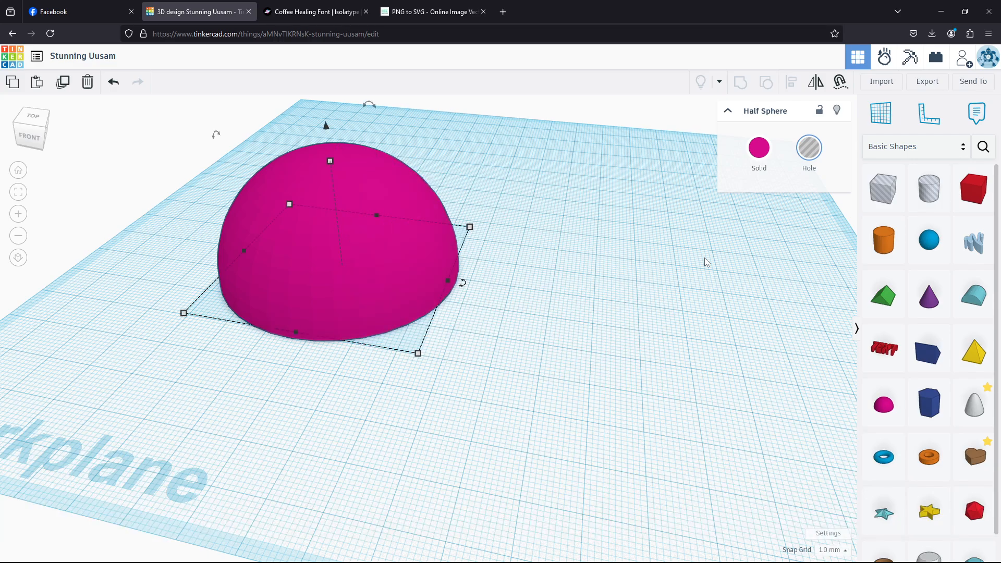
# Step: Move the solid half sphere right along the X axis until it is clear of the hole inside it
pyautogui.moveTo(373, 394); pyautogui.dragTo(394, 384, button='right')
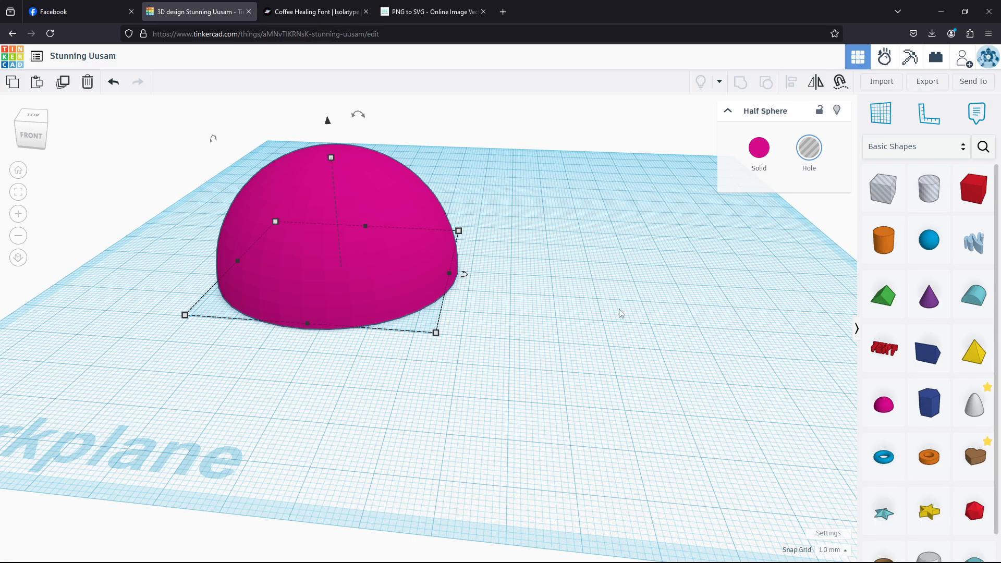
pyautogui.click(371, 262)
pyautogui.hotkey('shift', 'Right')
pyautogui.hotkey('shift', 'Right')
pyautogui.hotkey('shift', 'Right')
pyautogui.hotkey('shift', 'Right')
pyautogui.hotkey('shift', 'Right')
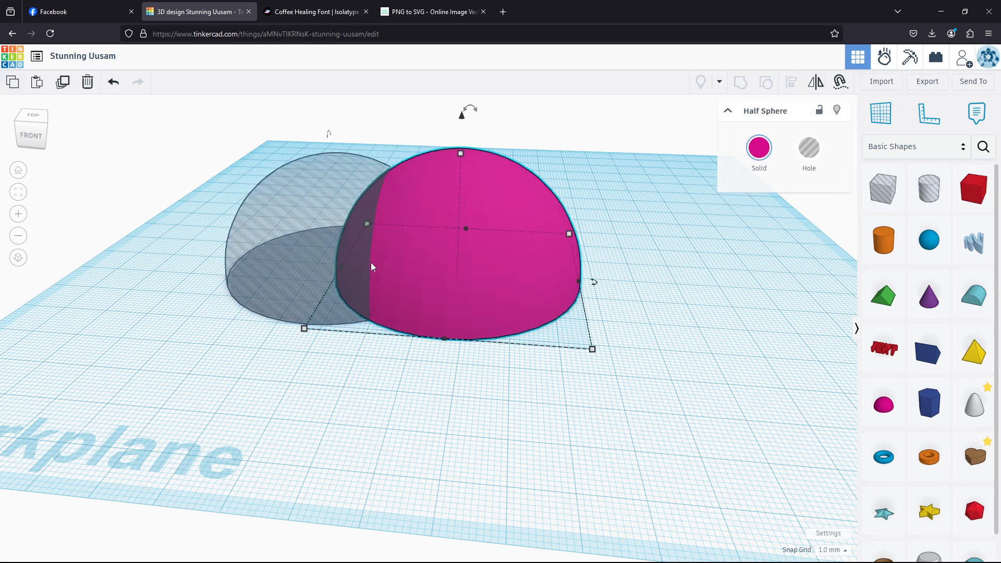
pyautogui.hotkey('shift', 'Right')
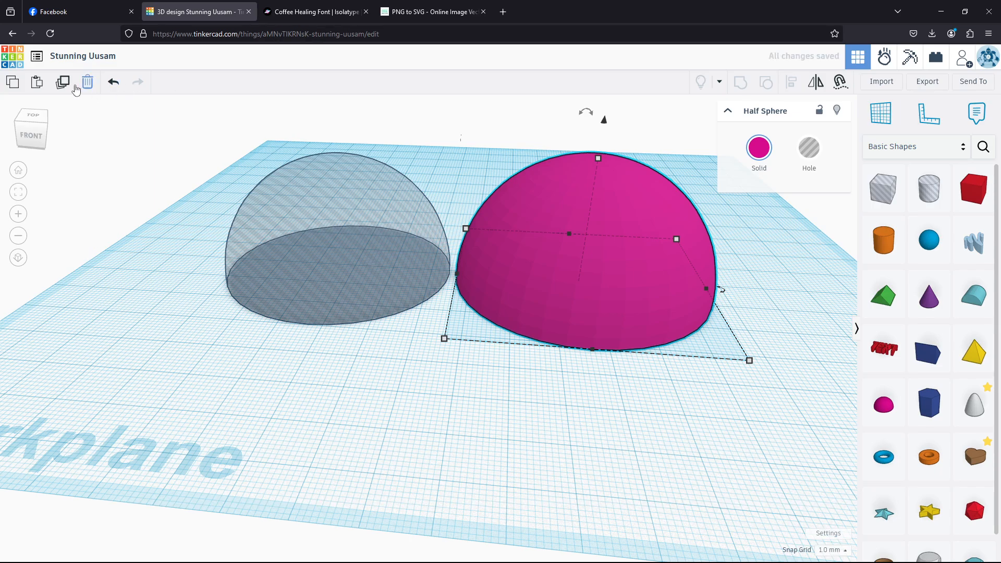
# Step: Duplicate the solid half sphere and shift the copy toward the back of the workplane
pyautogui.click(65, 86)
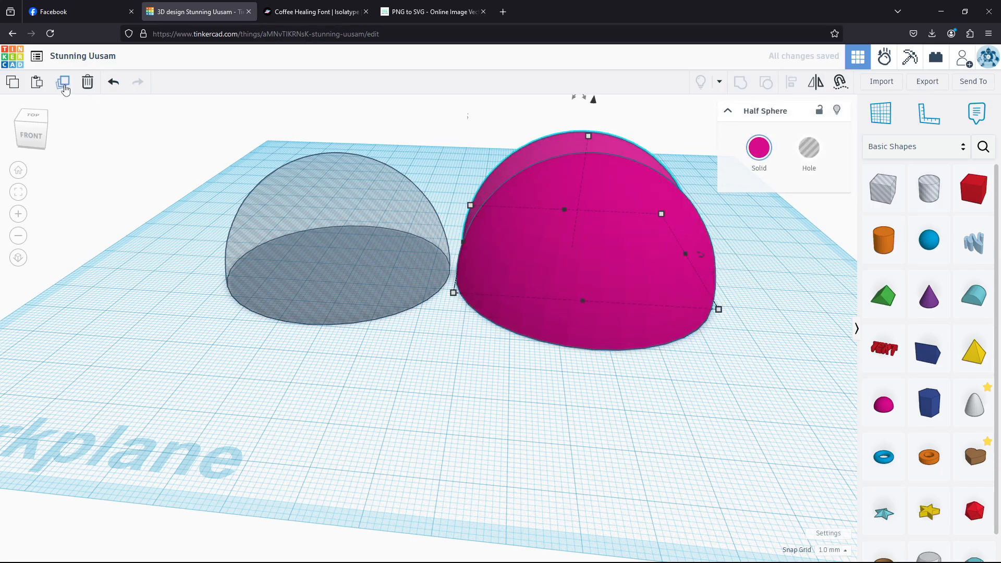
pyautogui.hotkey('shift', 'Up')
pyautogui.hotkey('shift', 'Up')
pyautogui.hotkey('shift', 'Up')
pyautogui.hotkey('shift', 'Up')
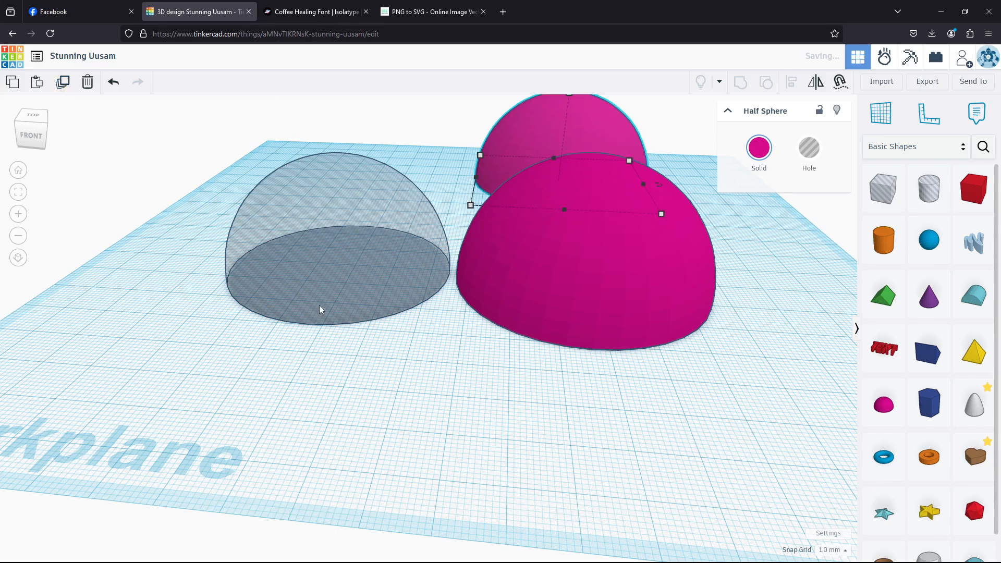
# Step: Move the duplicate forward along the Y axis until it coincides with the solid half sphere
pyautogui.moveTo(319, 307); pyautogui.dragTo(500, 304, button='right')
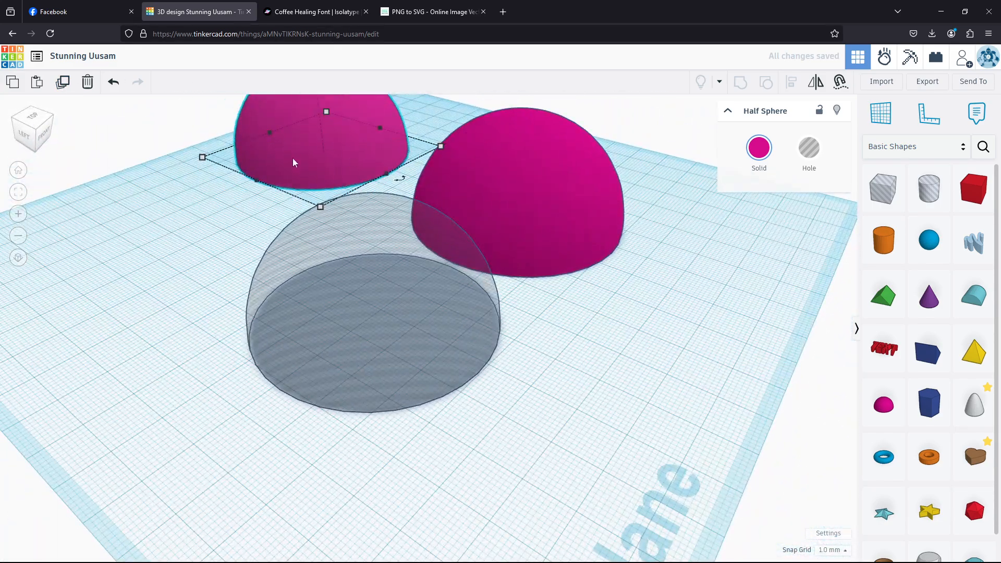
pyautogui.hotkey('shift', 'Right')
pyautogui.hotkey('shift', 'Right')
pyautogui.hotkey('shift', 'Right')
pyautogui.hotkey('shift', 'Right')
pyautogui.hotkey('shift', 'Right')
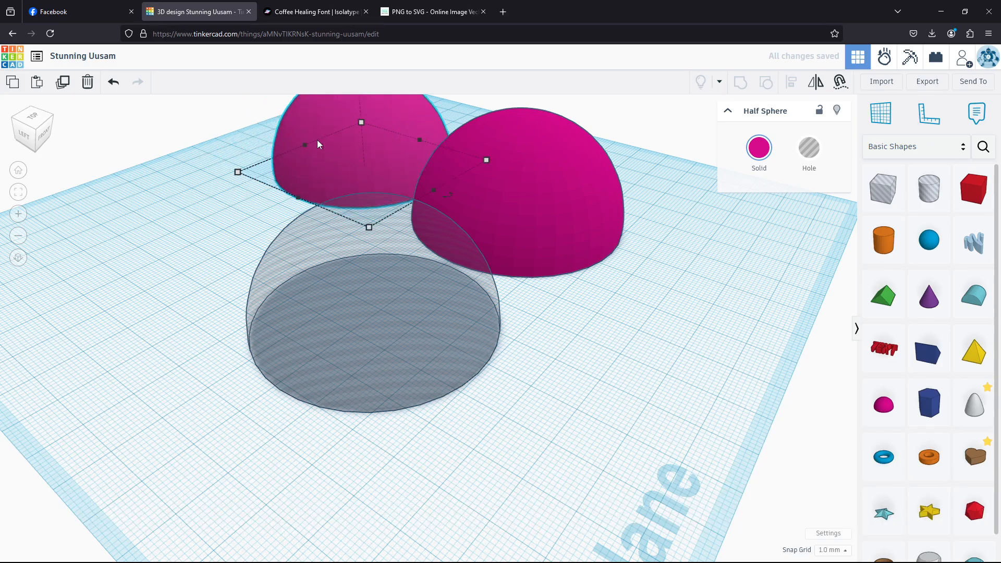
pyautogui.hotkey('shift', 'Right')
pyautogui.hotkey('shift', 'Right')
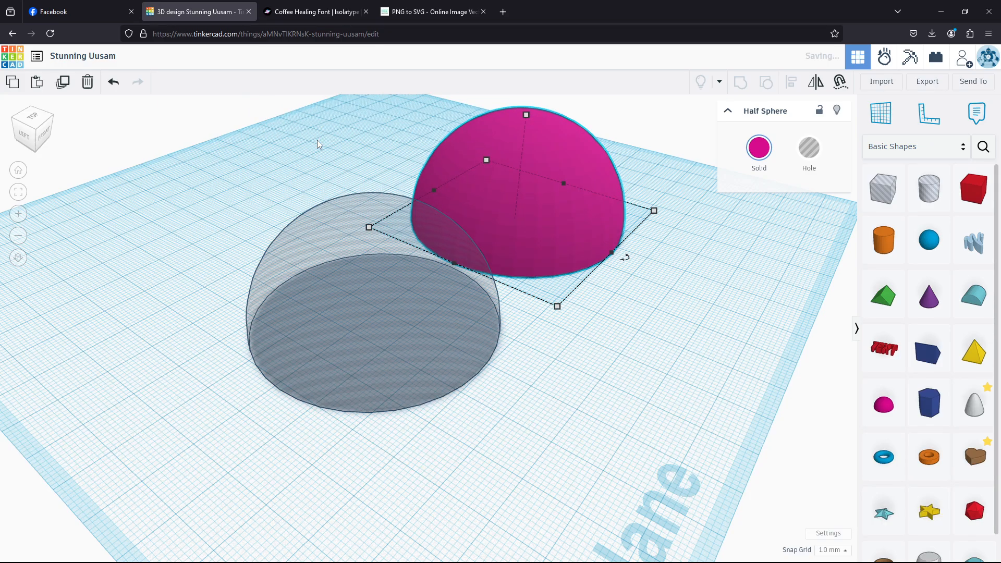
# Step: Move the duplicate along the X axis until it encloses the hole, and delete the spare solid half sphere
pyautogui.hotkey('shift', 'Down')
pyautogui.hotkey('shift', 'Down')
pyautogui.hotkey('shift', 'Down')
pyautogui.hotkey('shift', 'Down')
pyautogui.hotkey('shift', 'Down')
pyautogui.hotkey('shift', 'Down')
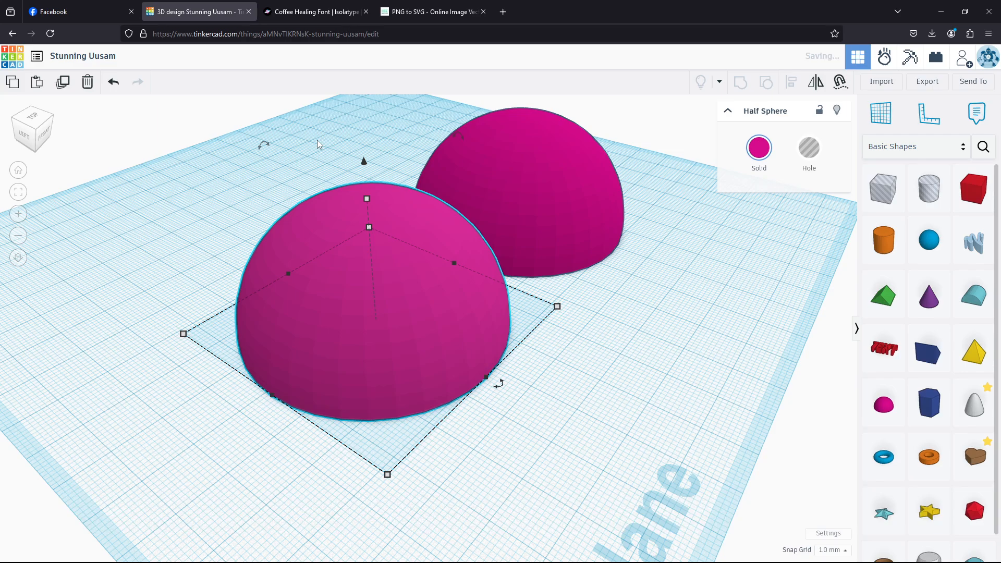
pyautogui.click(477, 171)
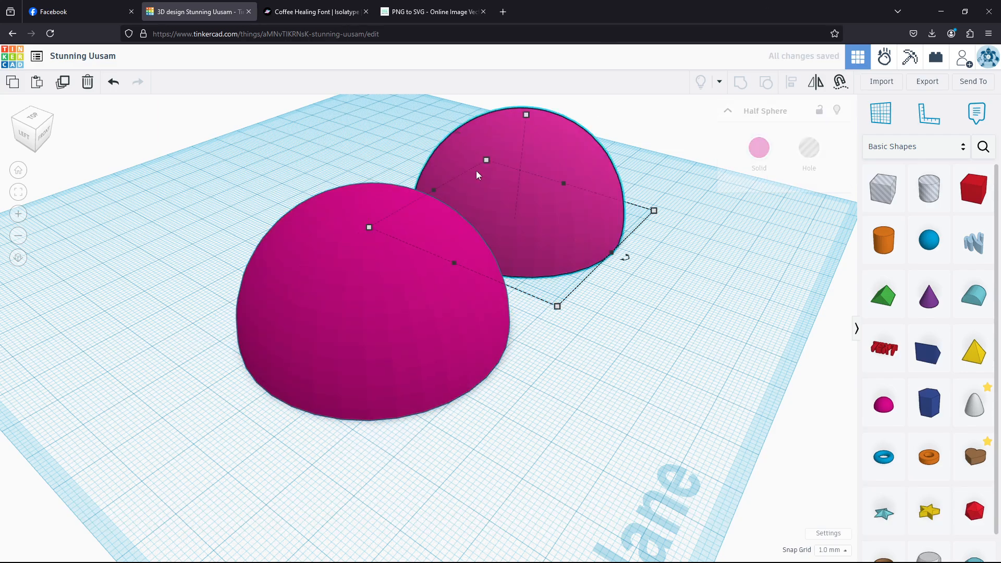
pyautogui.click(88, 81)
# Step: Select the solid half sphere together with the hole inside it and group them into a hollow shell
pyautogui.moveTo(606, 329); pyautogui.dragTo(170, 415, button='right')
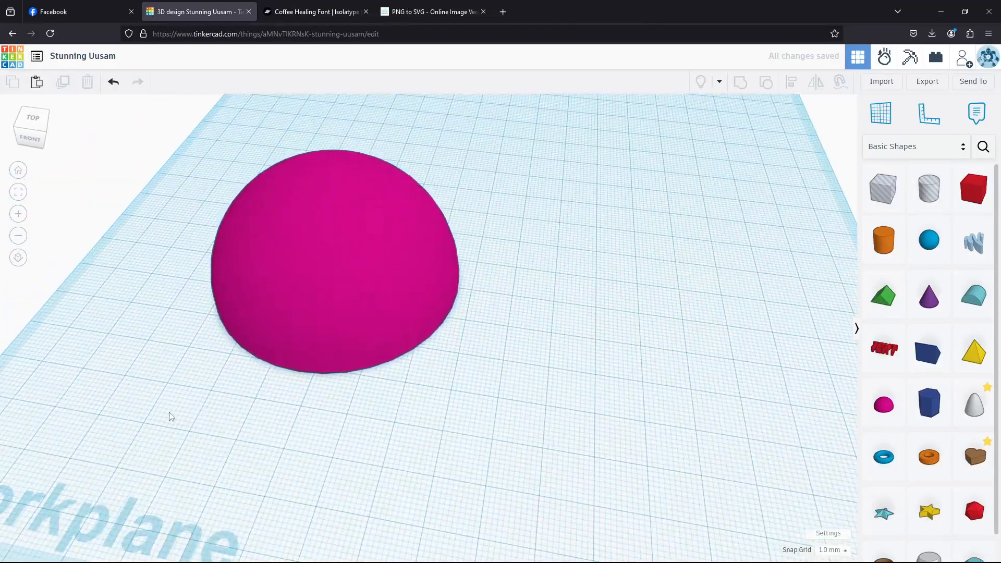
pyautogui.moveTo(189, 377); pyautogui.dragTo(510, 140)
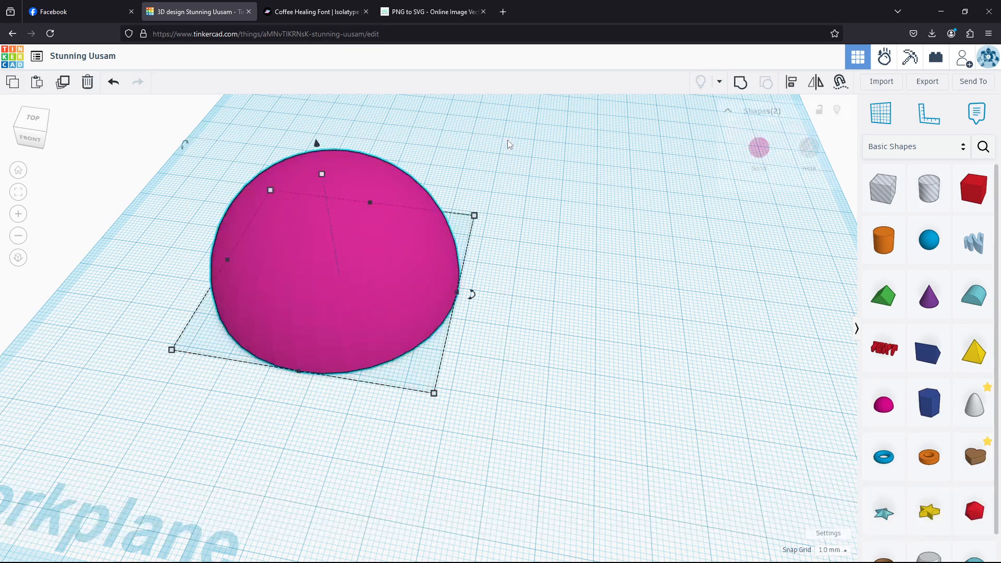
pyautogui.click(740, 83)
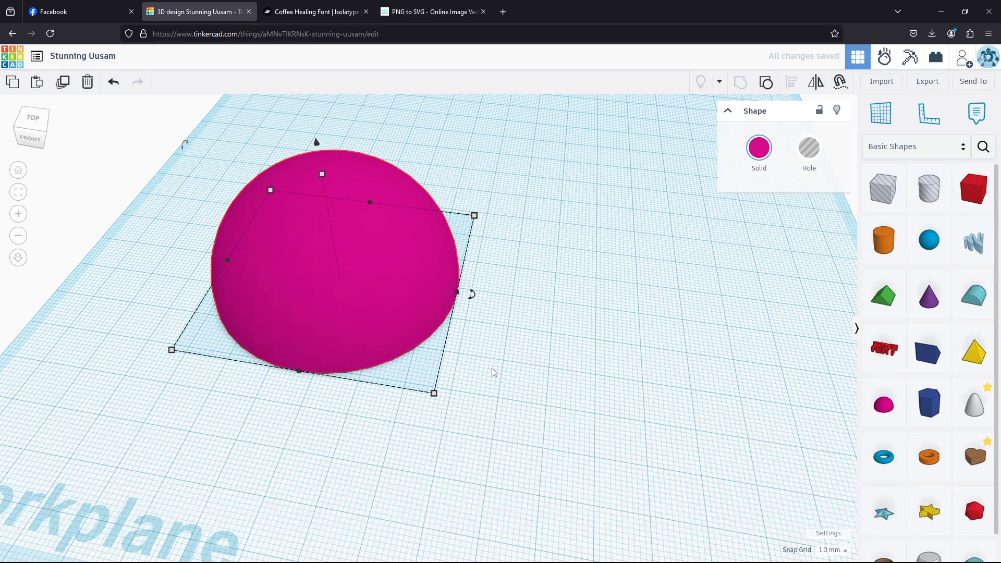
# Step: Add a Text shape beside the half-sphere shell and set its text to "RM"
pyautogui.moveTo(493, 371); pyautogui.dragTo(548, 371, button='right')
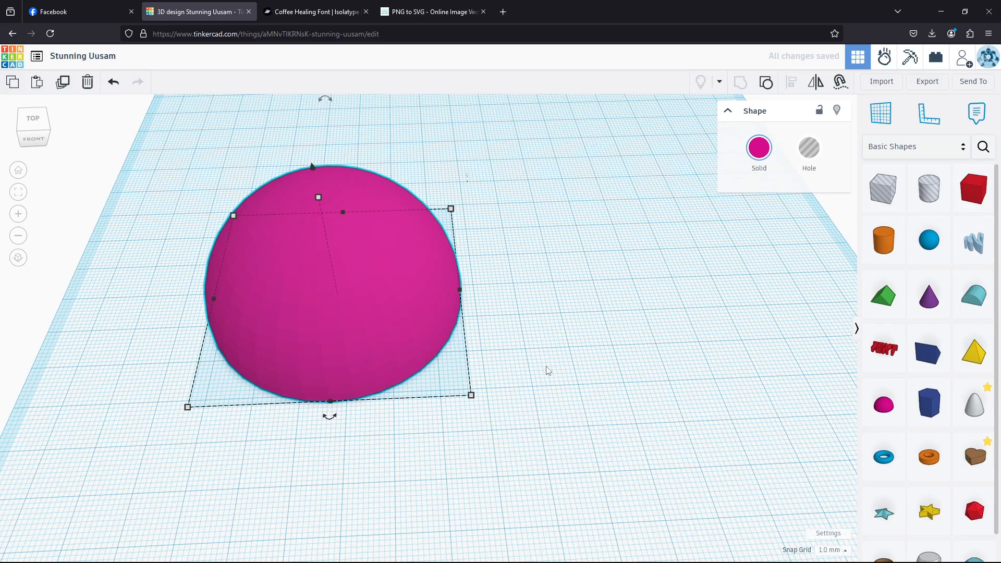
pyautogui.moveTo(883, 350); pyautogui.dragTo(574, 260)
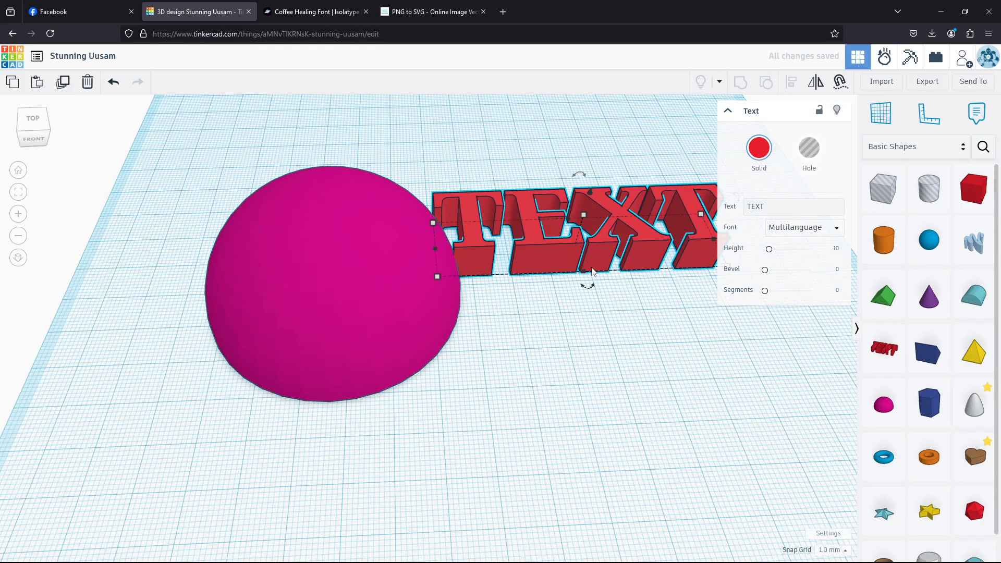
pyautogui.click(725, 208)
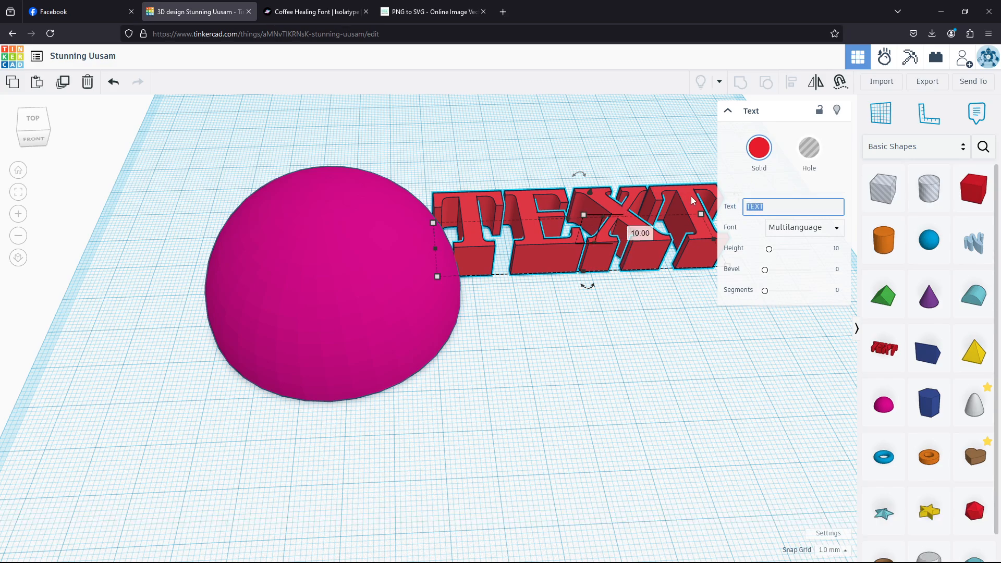
pyautogui.write('RM')
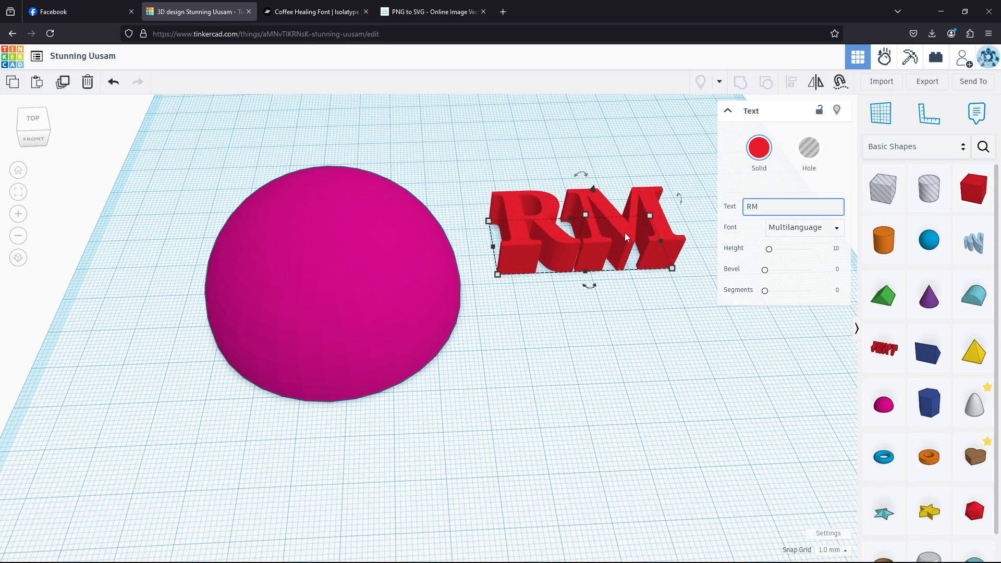
# Step: Stretch the RM text to 58 mm high and move it so it passes through the top of the half sphere
pyautogui.moveTo(625, 233); pyautogui.dragTo(559, 376)
pyautogui.moveTo(499, 329); pyautogui.dragTo(498, 119)
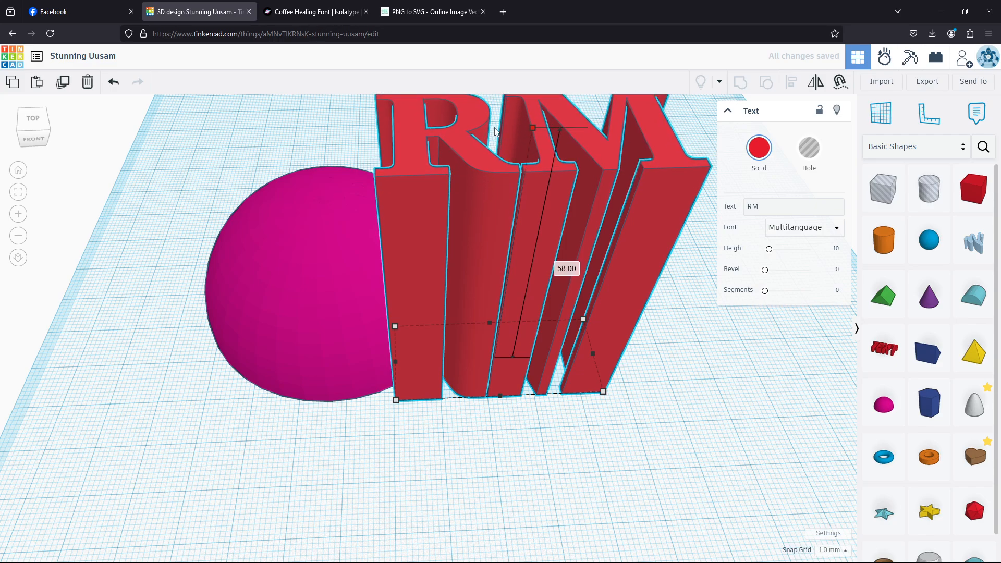
pyautogui.moveTo(540, 221); pyautogui.dragTo(313, 156)
pyautogui.moveTo(505, 233); pyautogui.dragTo(605, 230, button='right')
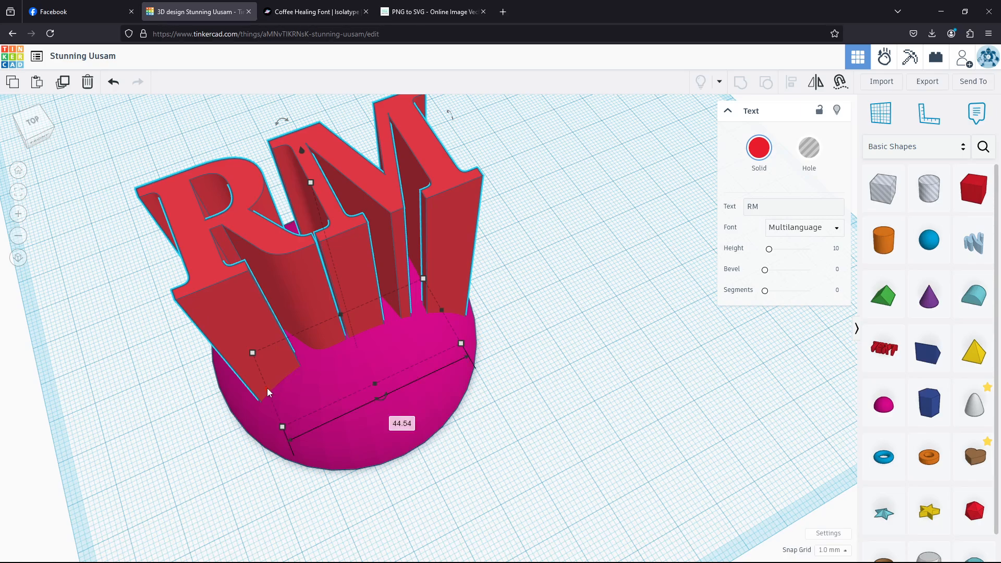
# Step: Scale the RM text down proportionally to 46 mm high within the dome's outline and turn it into a hole
pyautogui.keyDown('shift'); pyautogui.moveTo(267, 388); pyautogui.dragTo(283, 386); pyautogui.keyUp('shift')
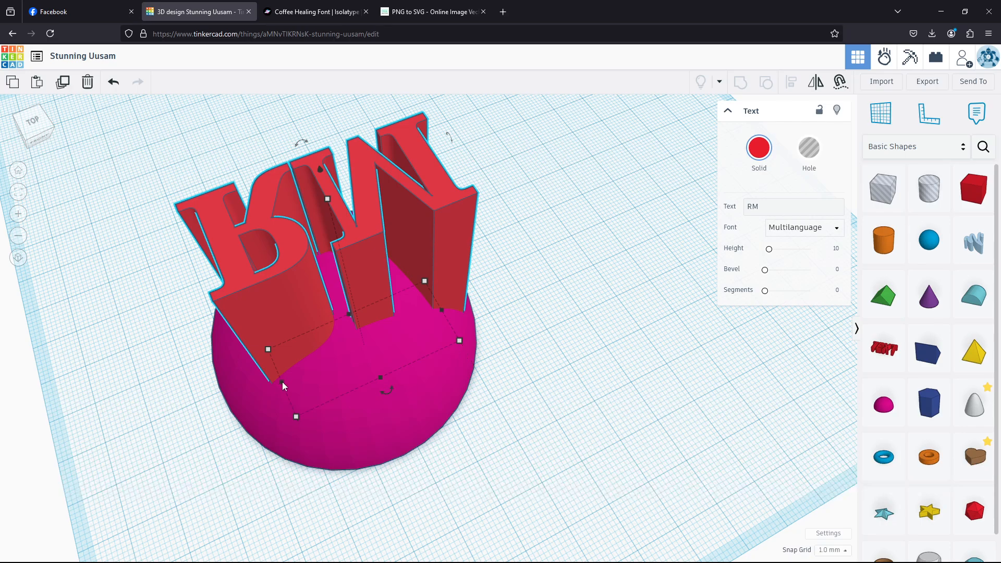
pyautogui.moveTo(282, 381); pyautogui.dragTo(293, 377)
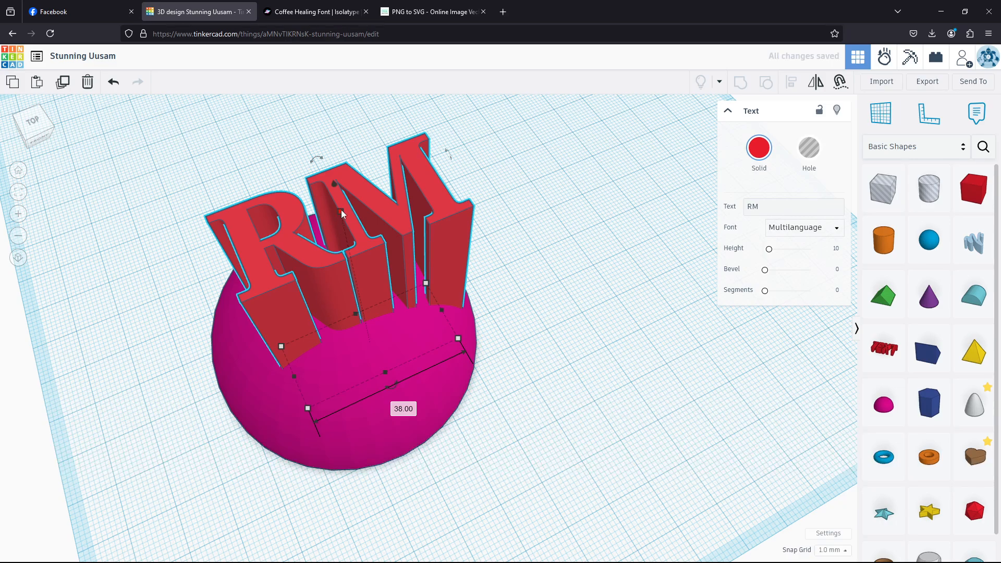
pyautogui.moveTo(341, 211); pyautogui.dragTo(381, 239)
pyautogui.moveTo(576, 234); pyautogui.dragTo(507, 238, button='right')
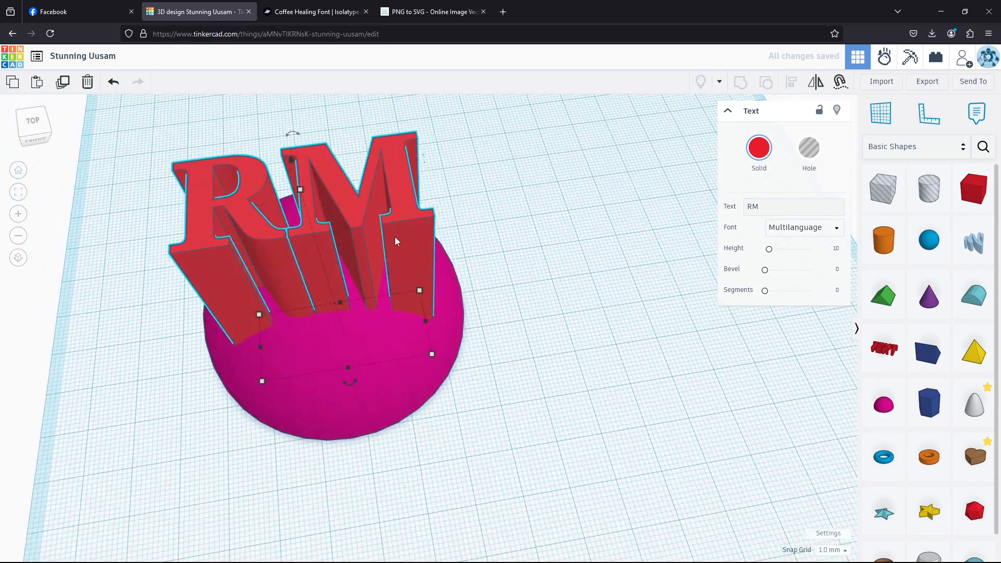
pyautogui.moveTo(300, 192); pyautogui.dragTo(306, 212)
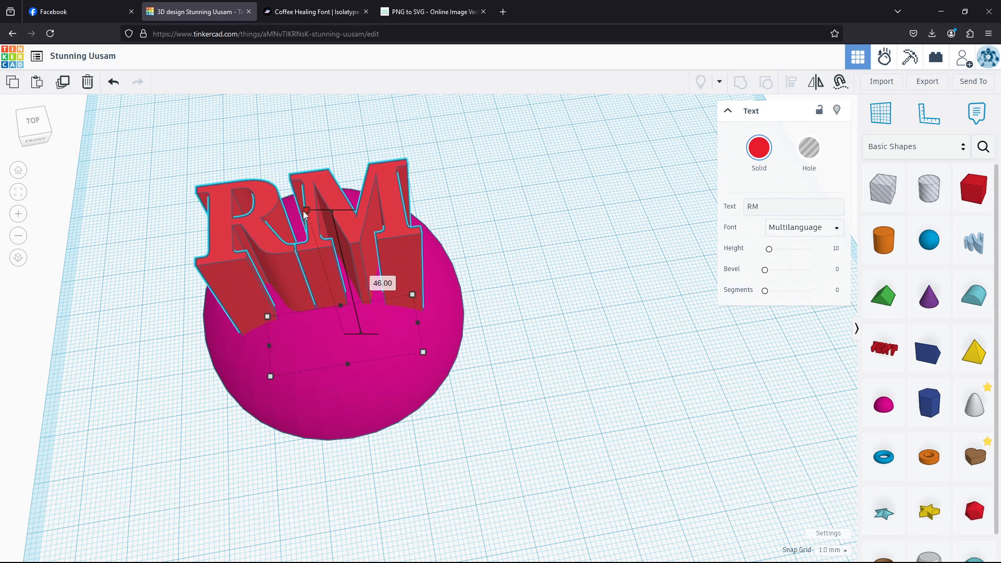
pyautogui.click(803, 149)
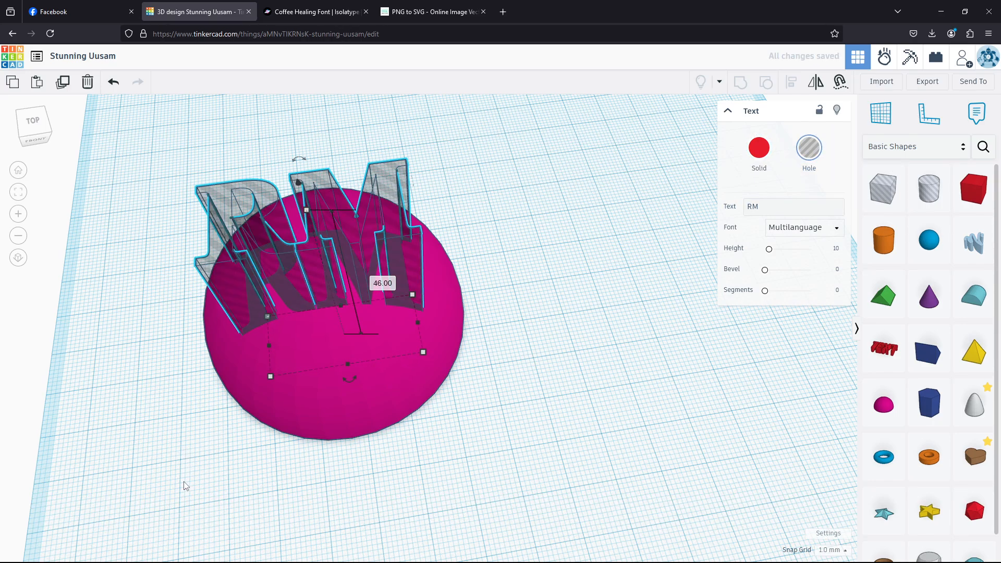
# Step: Align the RM hole and the half sphere by their centres along both horizontal axes
pyautogui.moveTo(186, 477); pyautogui.dragTo(472, 211)
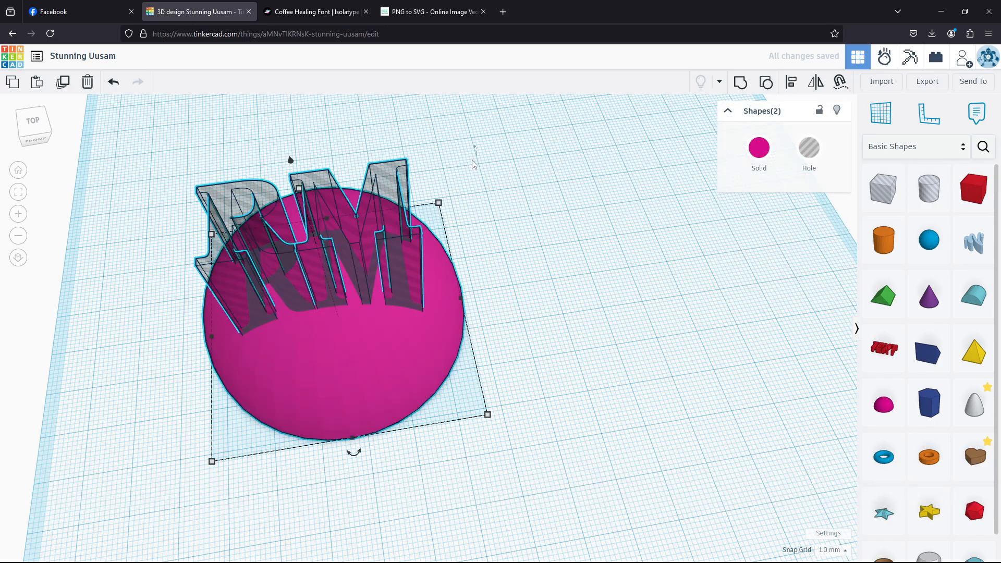
pyautogui.click(791, 84)
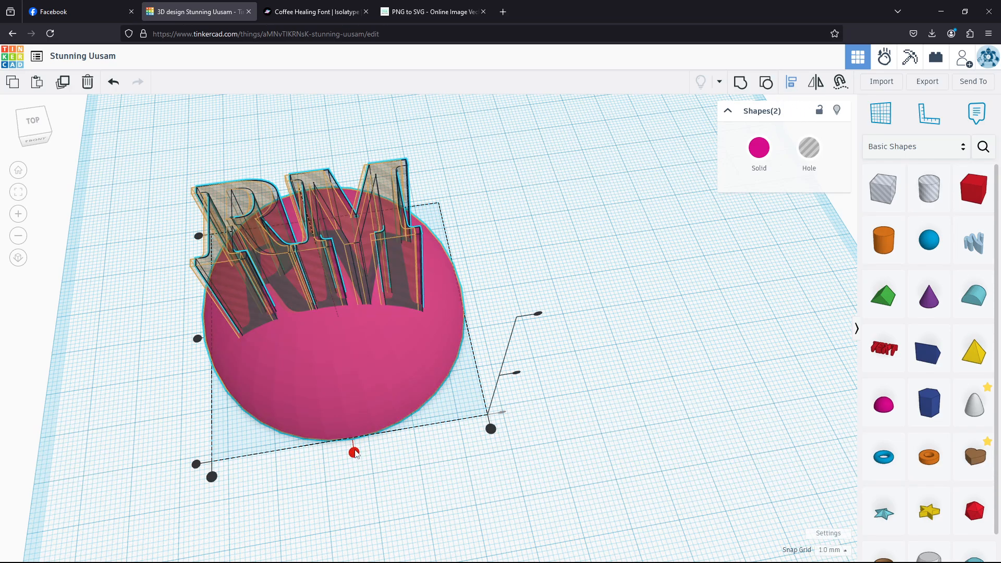
pyautogui.click(354, 452)
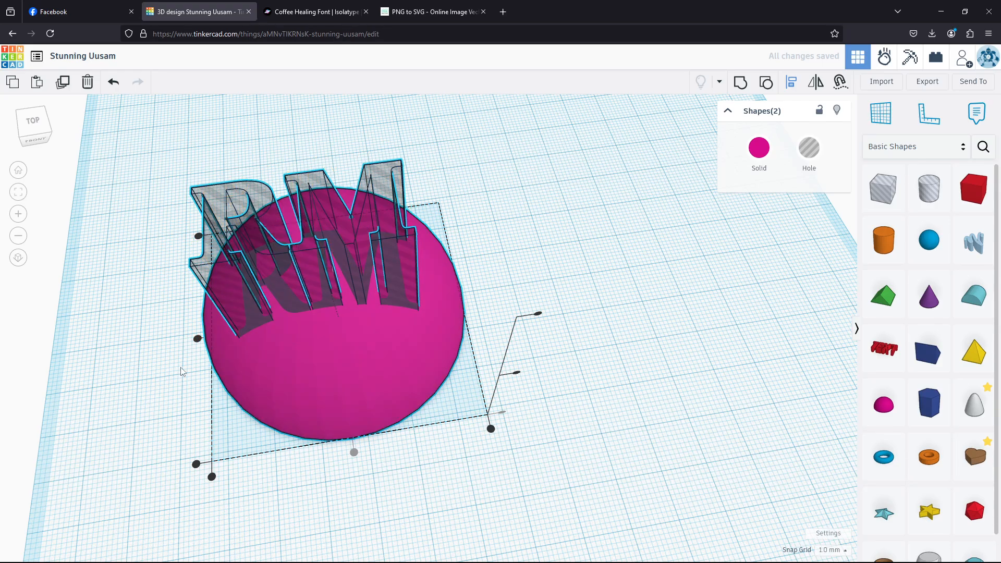
pyautogui.moveTo(181, 369); pyautogui.dragTo(274, 355, button='right')
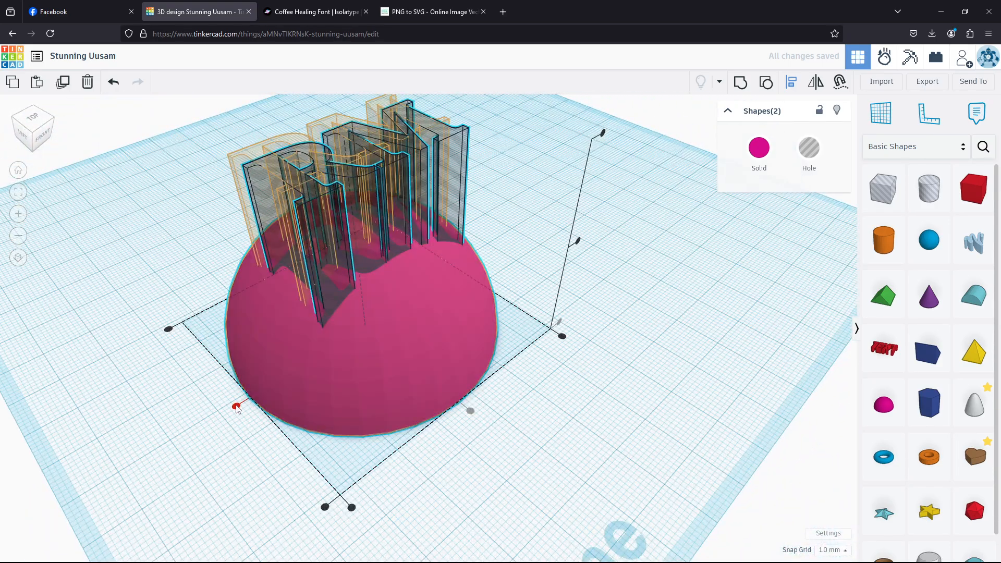
pyautogui.click(236, 408)
pyautogui.moveTo(346, 375); pyautogui.dragTo(267, 402, button='right')
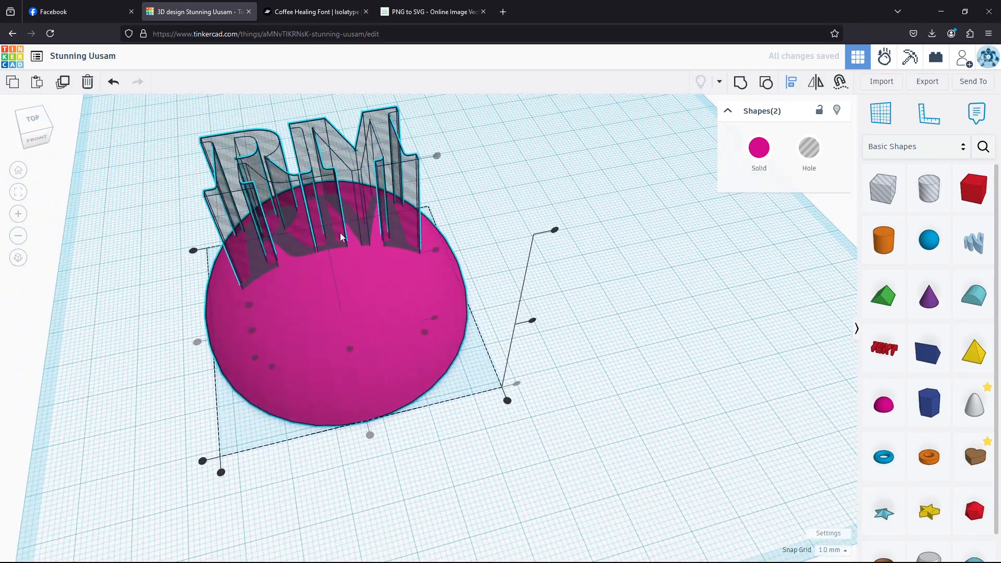
# Step: Group the RM hole with the half-sphere shell to cut the letters through its top
pyautogui.moveTo(122, 147); pyautogui.dragTo(610, 413)
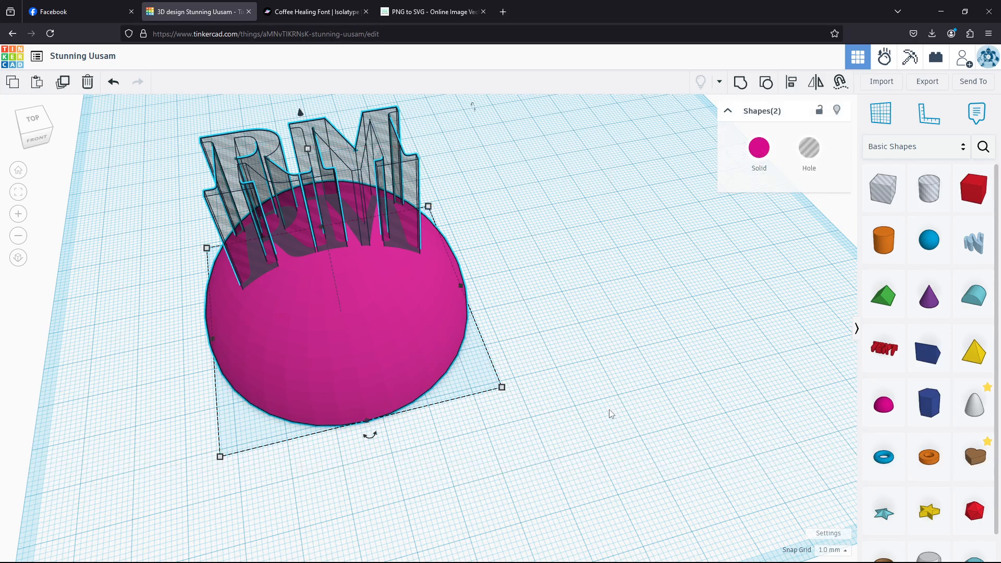
pyautogui.click(741, 84)
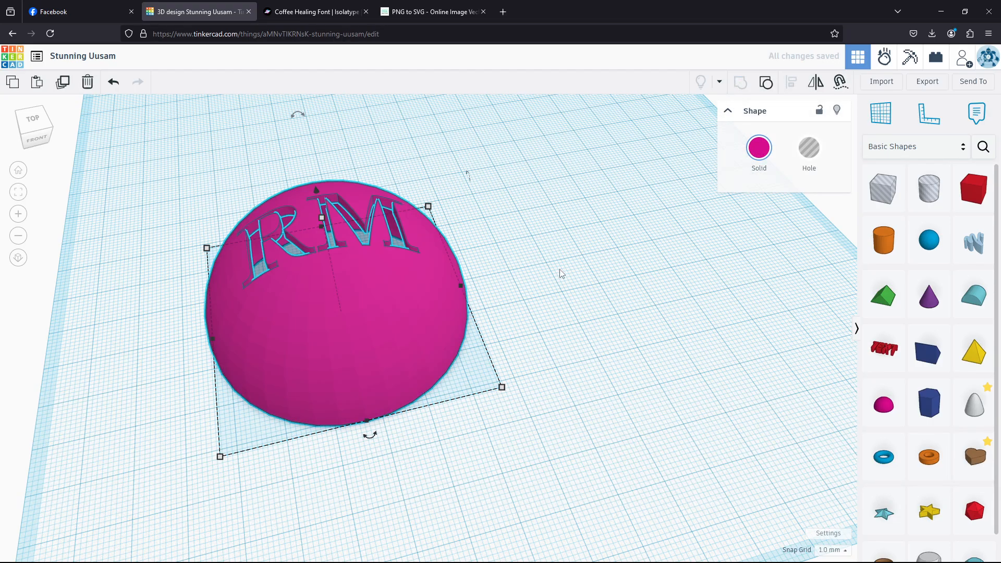
pyautogui.moveTo(561, 274); pyautogui.dragTo(729, 296, button='right')
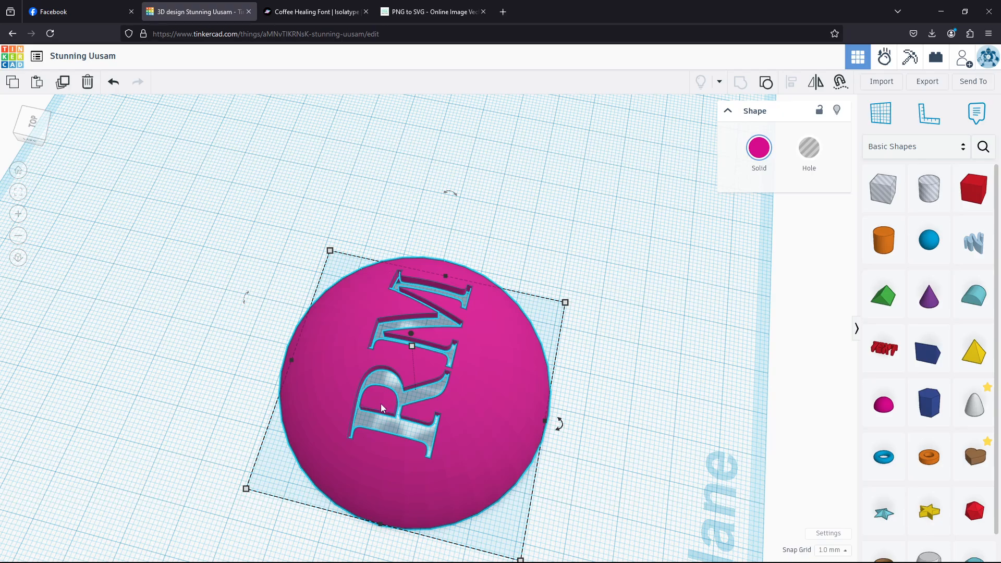
pyautogui.moveTo(381, 404); pyautogui.dragTo(406, 347, button='right')
pyautogui.scroll(4, 406, 347)
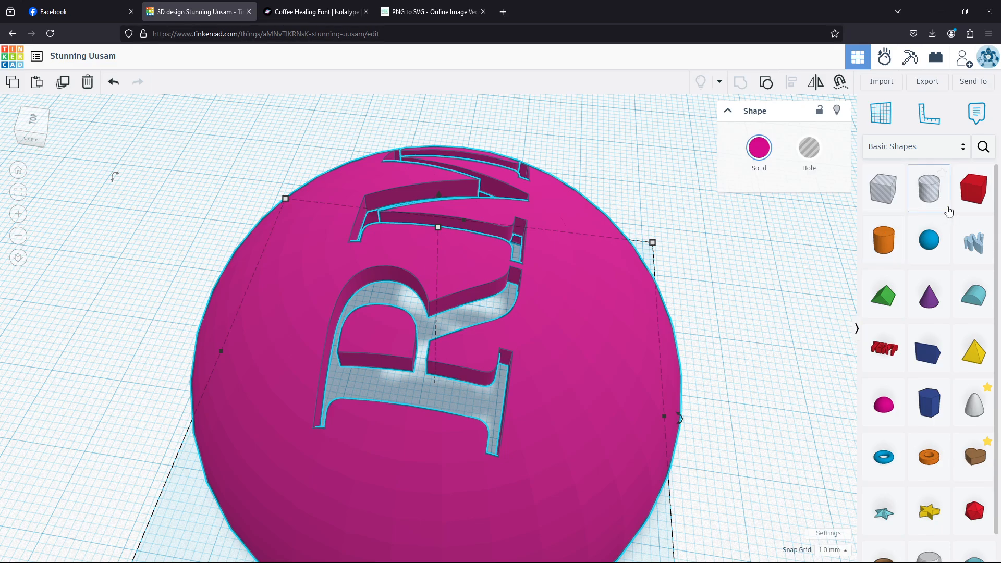
pyautogui.moveTo(964, 195); pyautogui.dragTo(410, 347)
pyautogui.scroll(2, 410, 349)
pyautogui.scroll(-5, 377, 357)
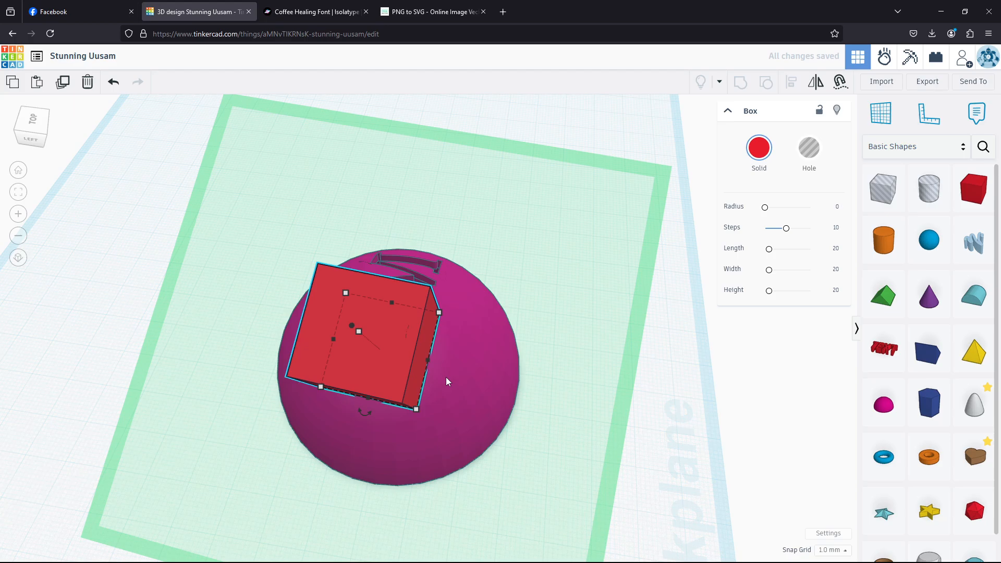
pyautogui.moveTo(447, 380); pyautogui.dragTo(262, 340, button='right')
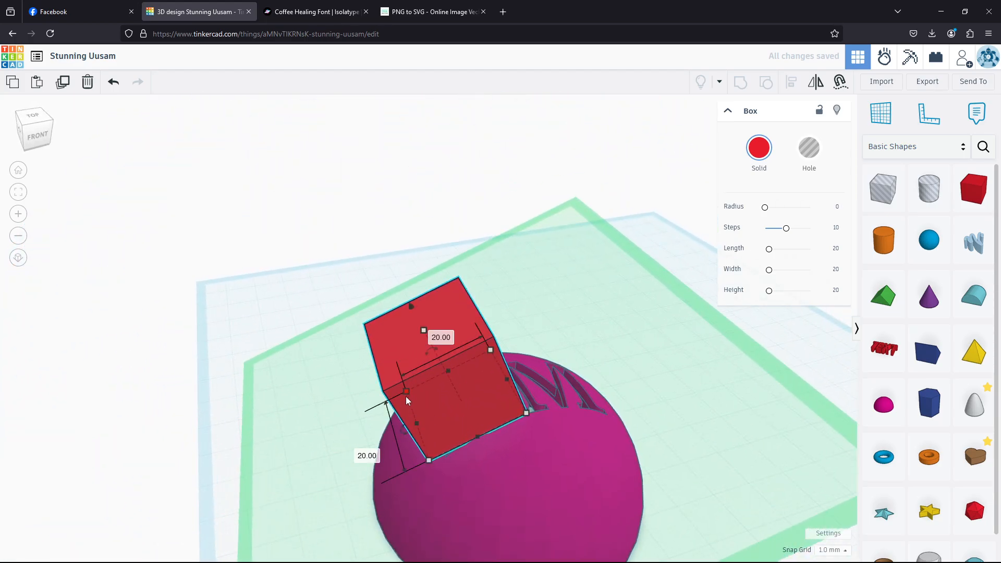
pyautogui.hotkey('ctrl', 'z')
pyautogui.moveTo(424, 342); pyautogui.dragTo(599, 409, button='right')
pyautogui.moveTo(971, 195); pyautogui.dragTo(336, 330)
pyautogui.scroll(8, 333, 328)
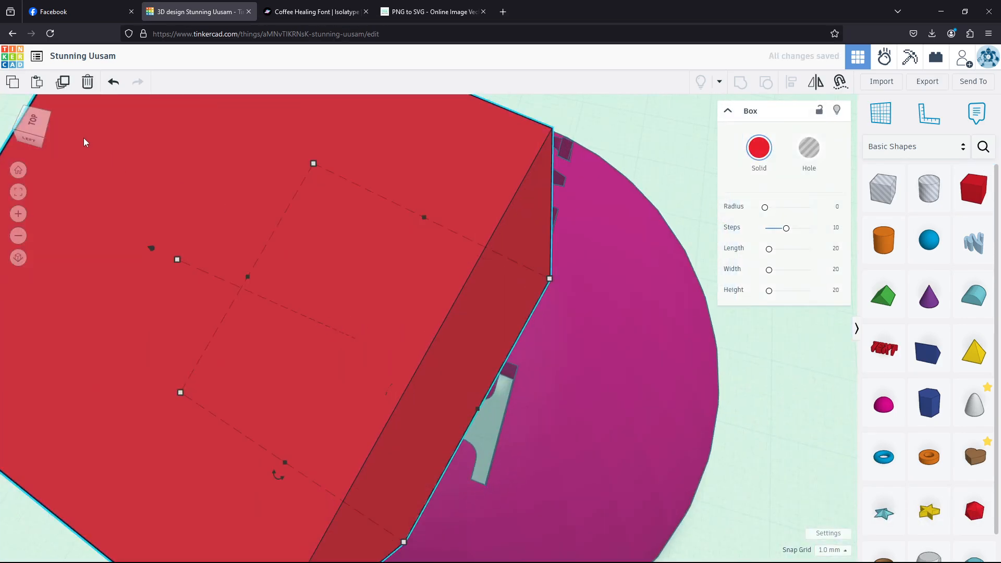
pyautogui.hotkey('ctrl', 'z')
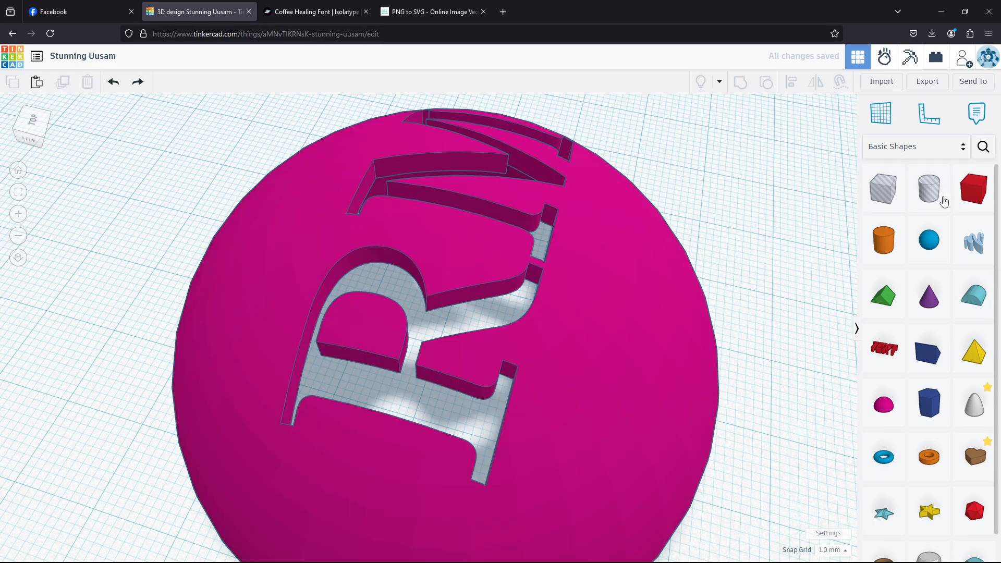
# Step: Place a box on the letter R's inner island and scale it down proportionally to 2 mm
pyautogui.moveTo(972, 188); pyautogui.dragTo(400, 346)
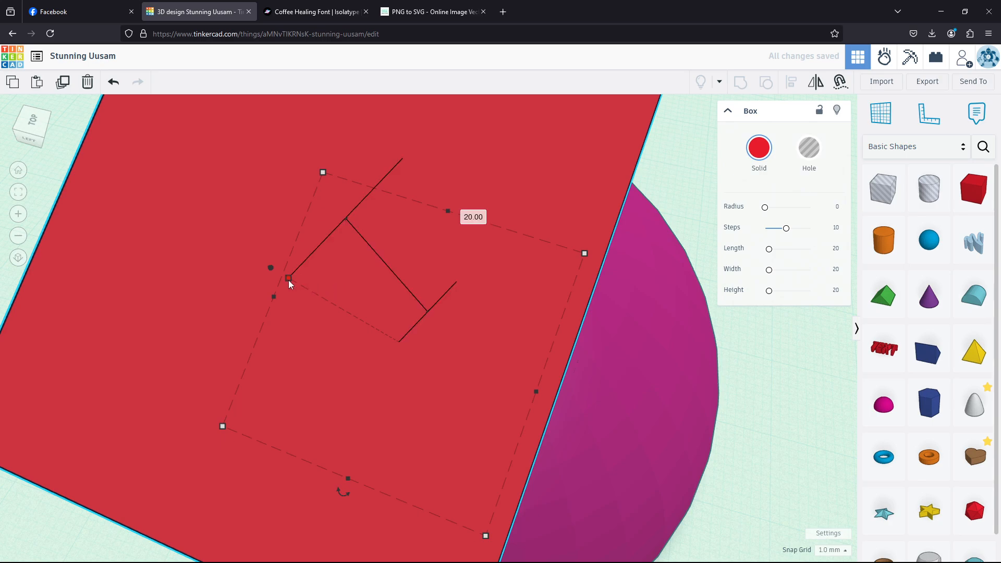
pyautogui.moveTo(291, 284); pyautogui.dragTo(312, 228, button='right')
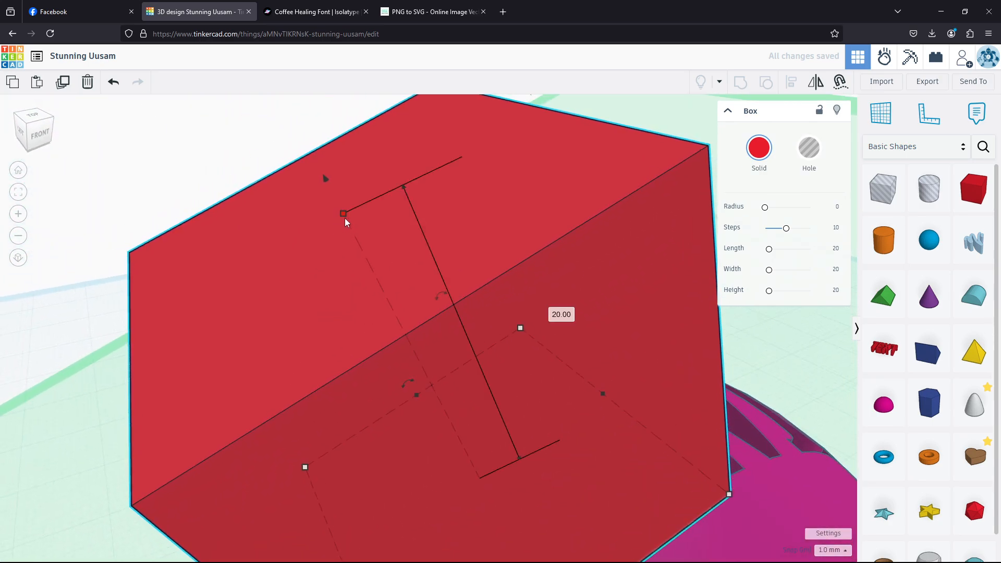
pyautogui.scroll(-10, 343, 219)
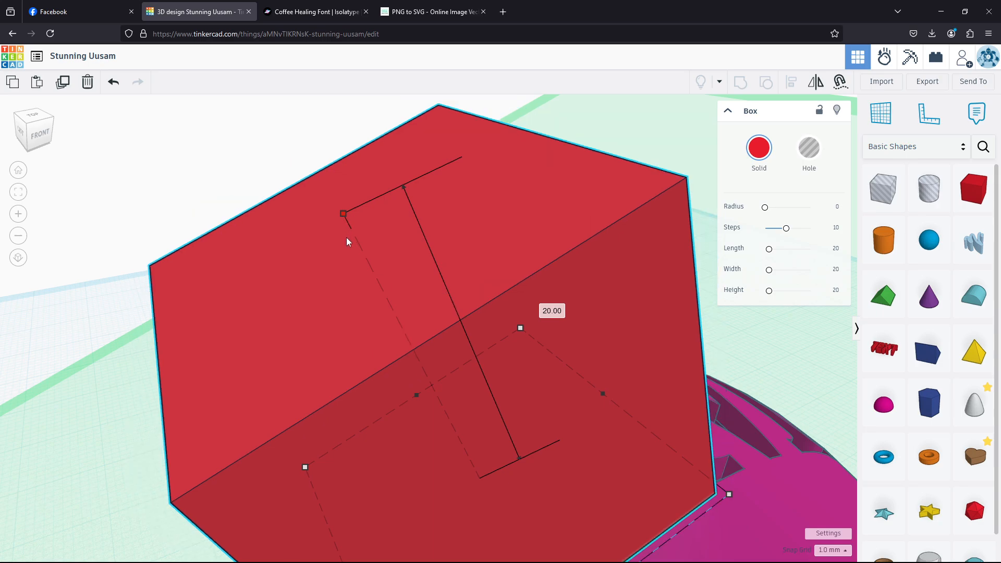
pyautogui.keyDown('shift'); pyautogui.moveTo(484, 440); pyautogui.dragTo(495, 459); pyautogui.keyUp('shift')
pyautogui.moveTo(599, 485); pyautogui.dragTo(541, 533, button='right')
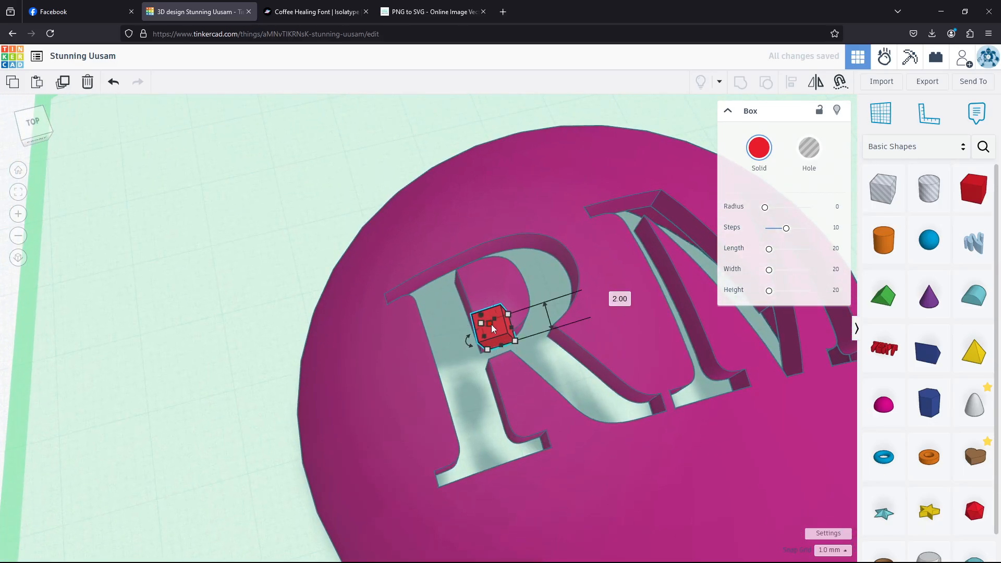
pyautogui.moveTo(492, 328); pyautogui.dragTo(465, 330, button='right')
# Step: Move the small box to the lower edge of the R's inner island, over the cut-out gap
pyautogui.moveTo(513, 420); pyautogui.dragTo(528, 451)
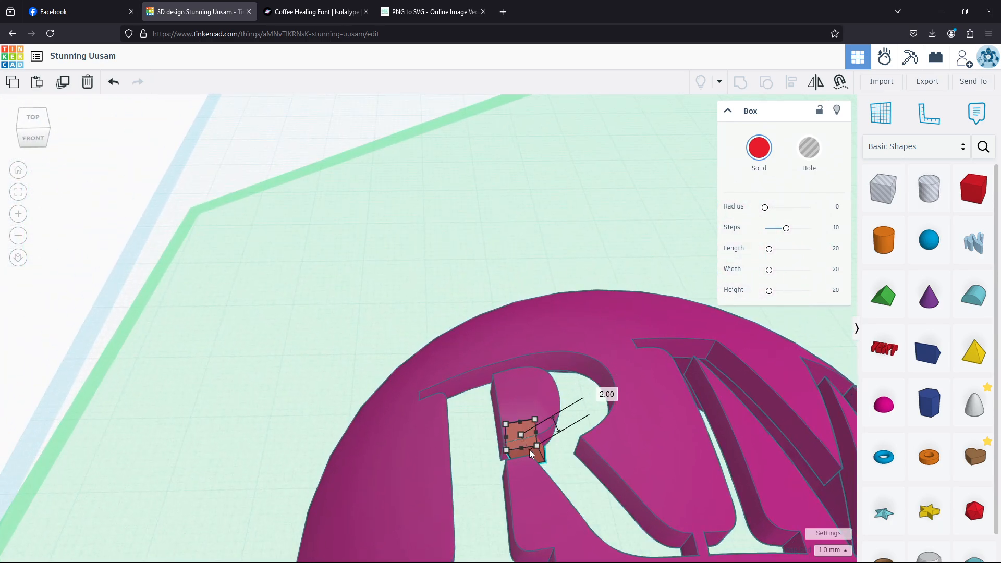
pyautogui.moveTo(528, 450); pyautogui.dragTo(575, 483, button='right')
pyautogui.scroll(4, 573, 481)
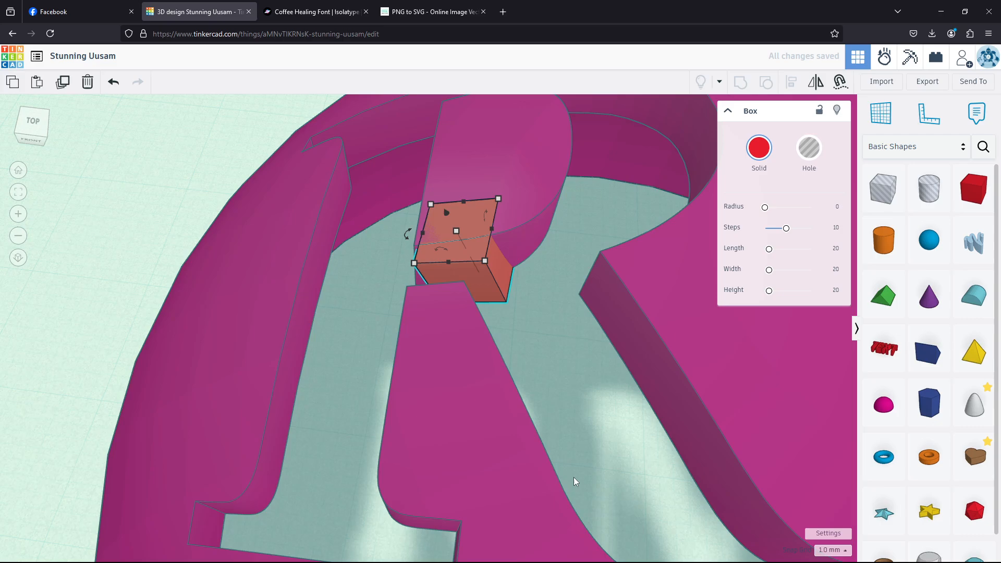
pyautogui.moveTo(575, 369); pyautogui.dragTo(431, 154, button='right')
pyautogui.scroll(2, 515, 368)
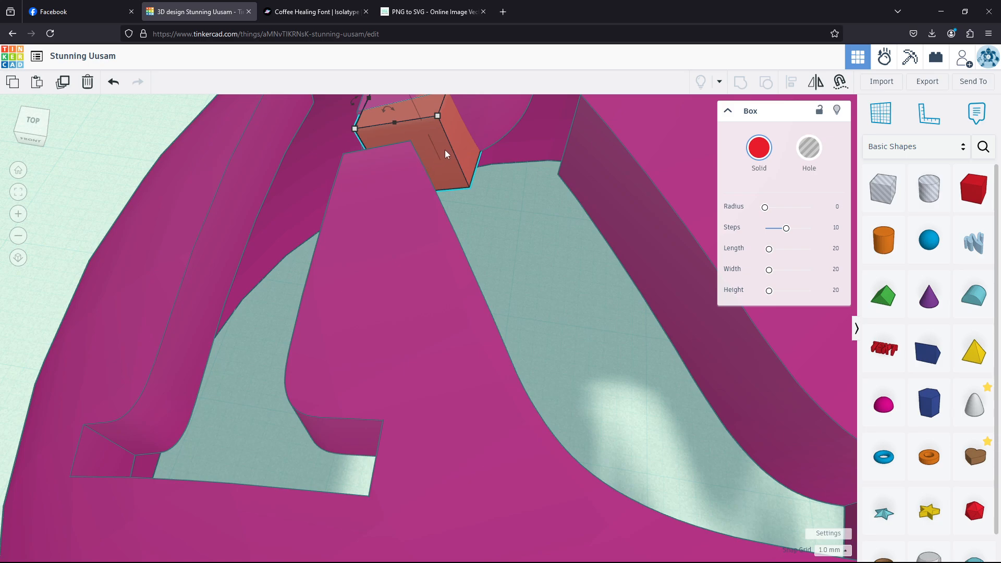
# Step: Stretch the box to 4 mm long so it bridges the gap from the R's inner island to the surrounding shell
pyautogui.press('f')
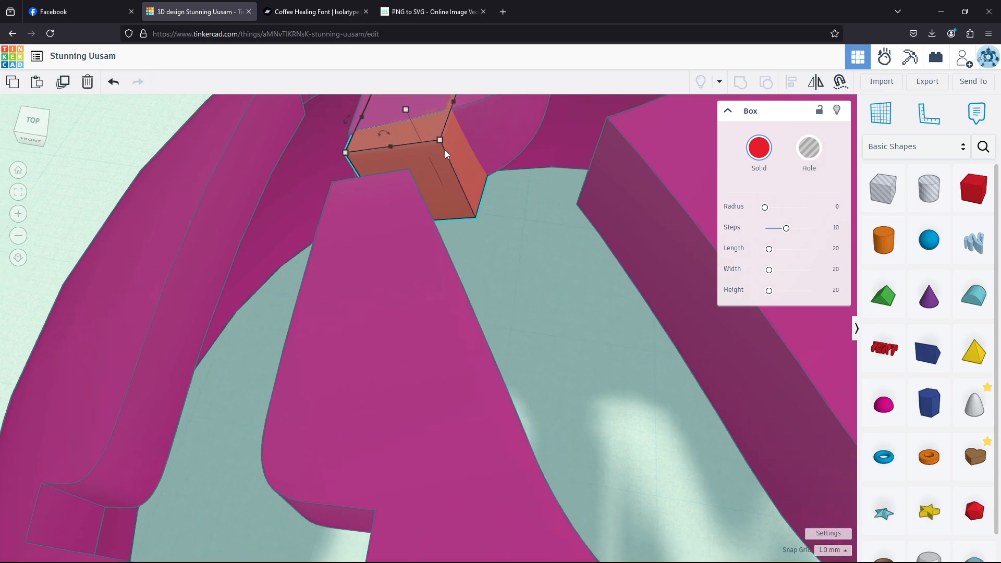
pyautogui.moveTo(554, 369); pyautogui.dragTo(338, 362, button='right')
pyautogui.moveTo(338, 361); pyautogui.dragTo(126, 367)
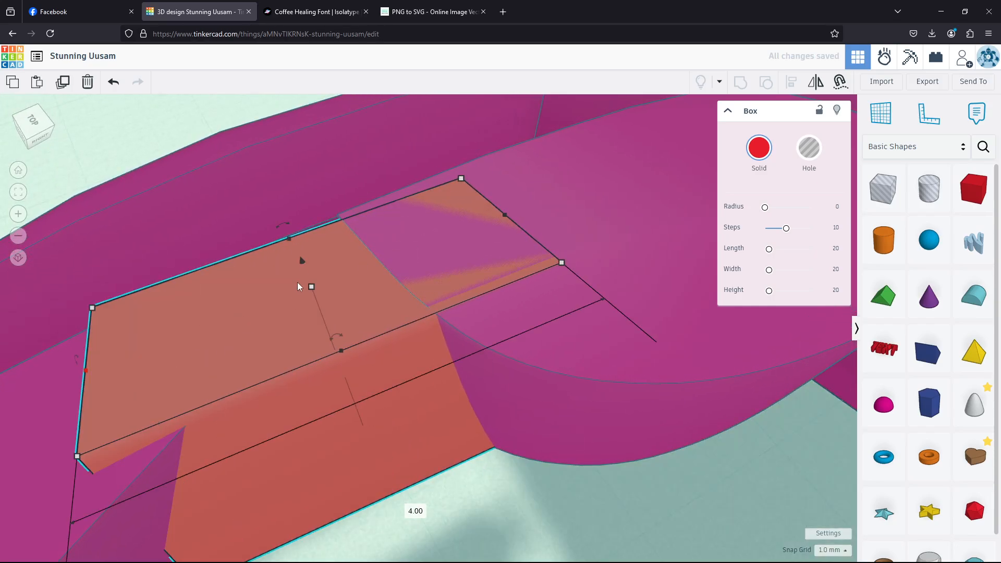
pyautogui.scroll(-5, 302, 261)
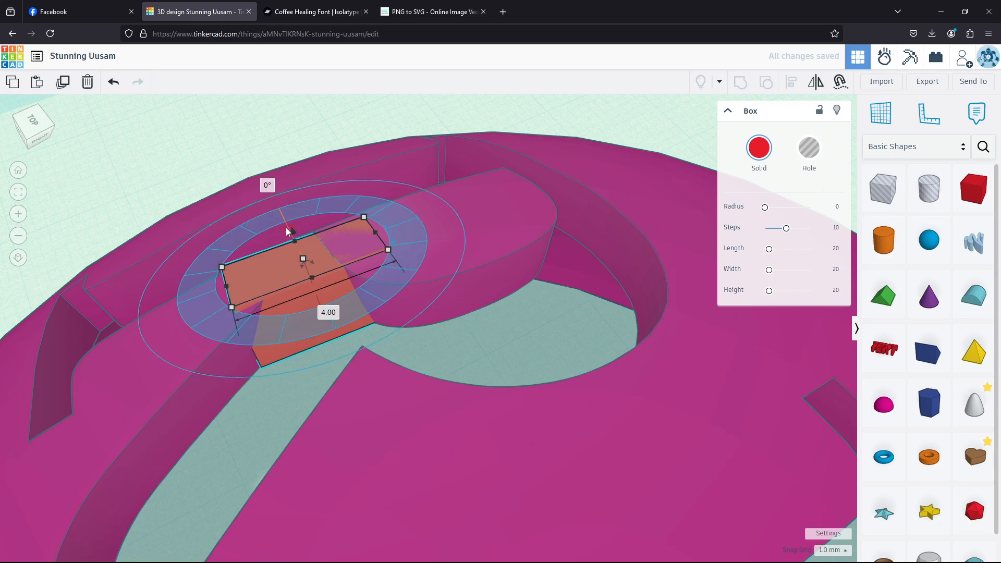
pyautogui.moveTo(291, 307); pyautogui.dragTo(315, 351, button='right')
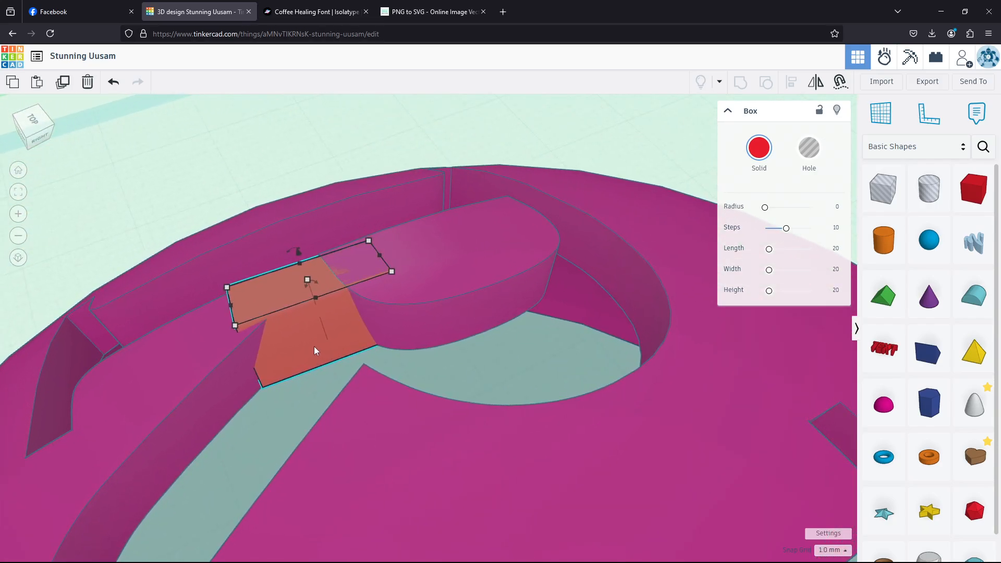
# Step: Try lowering the bridge box into the cut-out gap beside the R's inner island
pyautogui.moveTo(313, 284)
pyautogui.mouseDown()
pyautogui.moveTo(302, 289)
pyautogui.moveTo(291, 258)
pyautogui.moveTo(317, 288)
pyautogui.mouseUp()
pyautogui.moveTo(298, 252); pyautogui.dragTo(316, 297)
pyautogui.moveTo(309, 255)
pyautogui.mouseDown()
pyautogui.moveTo(297, 177)
pyautogui.moveTo(280, 156)
pyautogui.moveTo(308, 147)
pyautogui.moveTo(226, 174)
pyautogui.moveTo(273, 151)
pyautogui.moveTo(259, 166)
pyautogui.mouseUp()
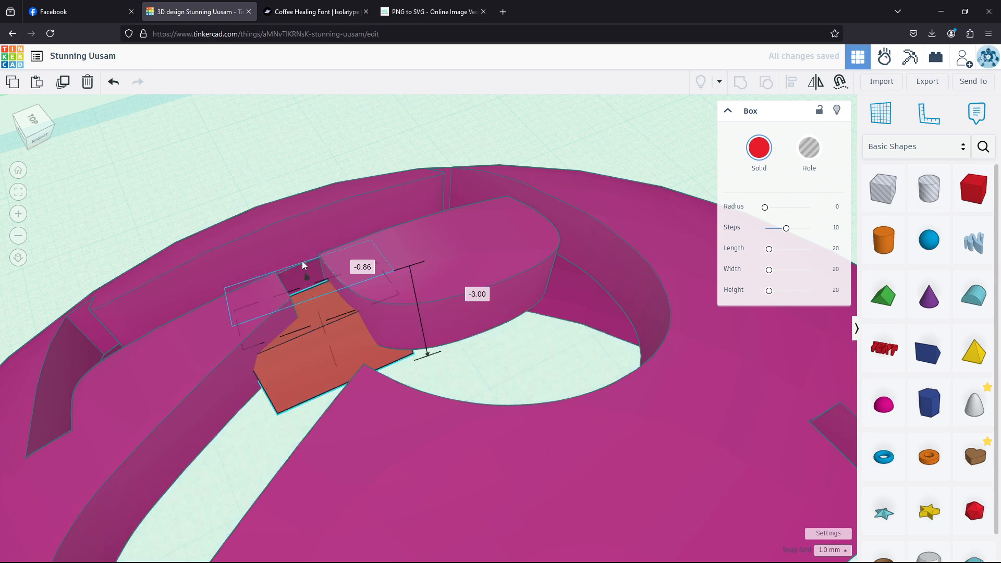
pyautogui.click(300, 253)
pyautogui.moveTo(294, 243)
pyautogui.mouseDown()
pyautogui.moveTo(306, 275)
pyautogui.moveTo(297, 241)
pyautogui.moveTo(307, 272)
pyautogui.moveTo(305, 255)
pyautogui.mouseUp()
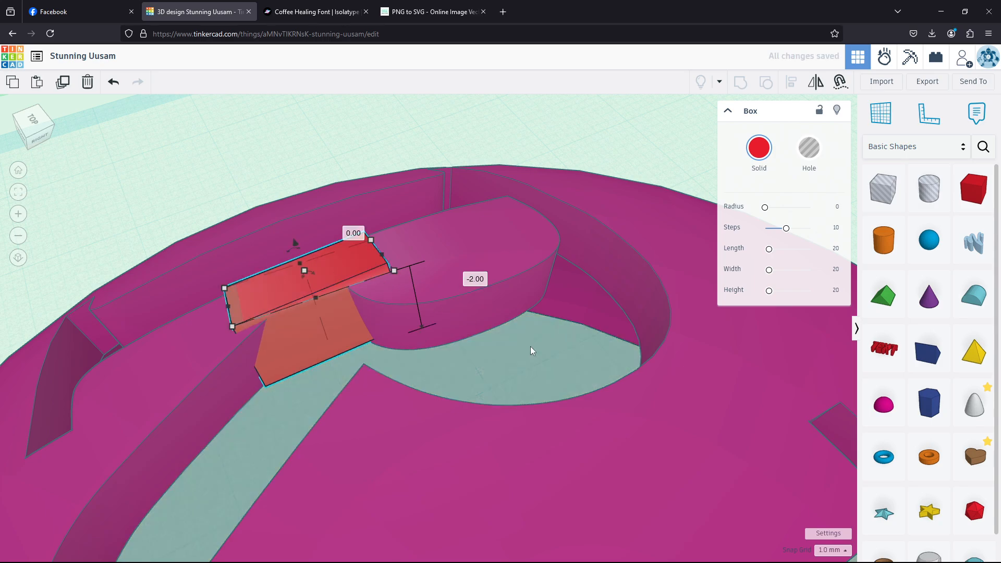
# Step: Set the snap grid to 0.1 mm and lower the bridge box by 0.2 mm
pyautogui.click(830, 550)
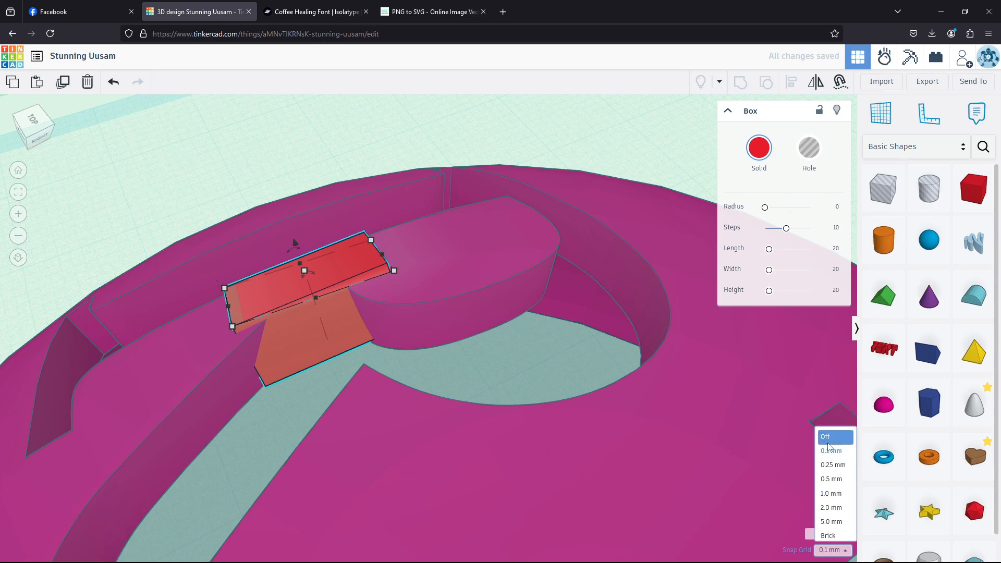
pyautogui.click(830, 445)
pyautogui.moveTo(295, 247); pyautogui.dragTo(297, 252)
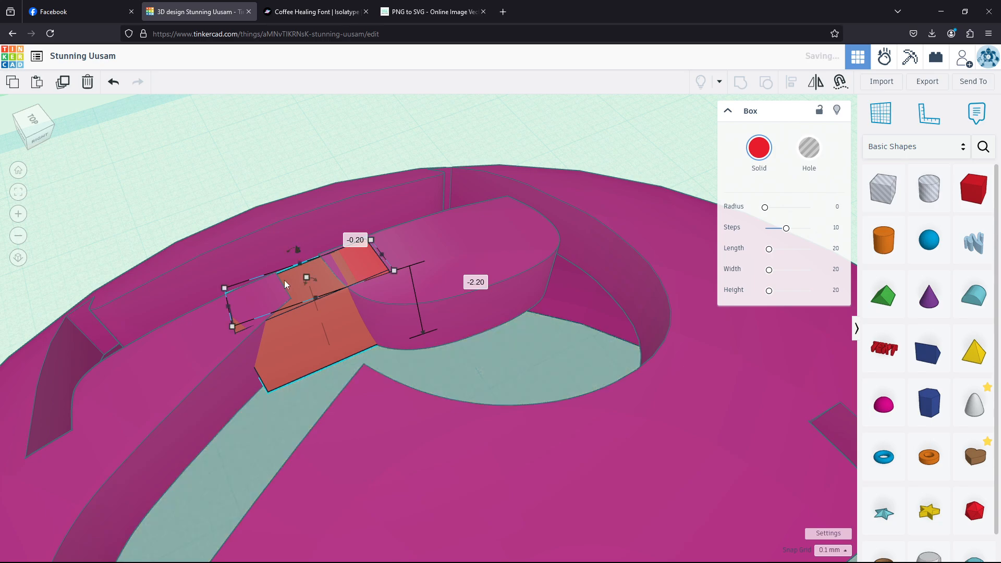
# Step: Undo the last move of the bridge box and delete the box from the R's cut-out
pyautogui.moveTo(244, 372); pyautogui.dragTo(373, 394, button='right')
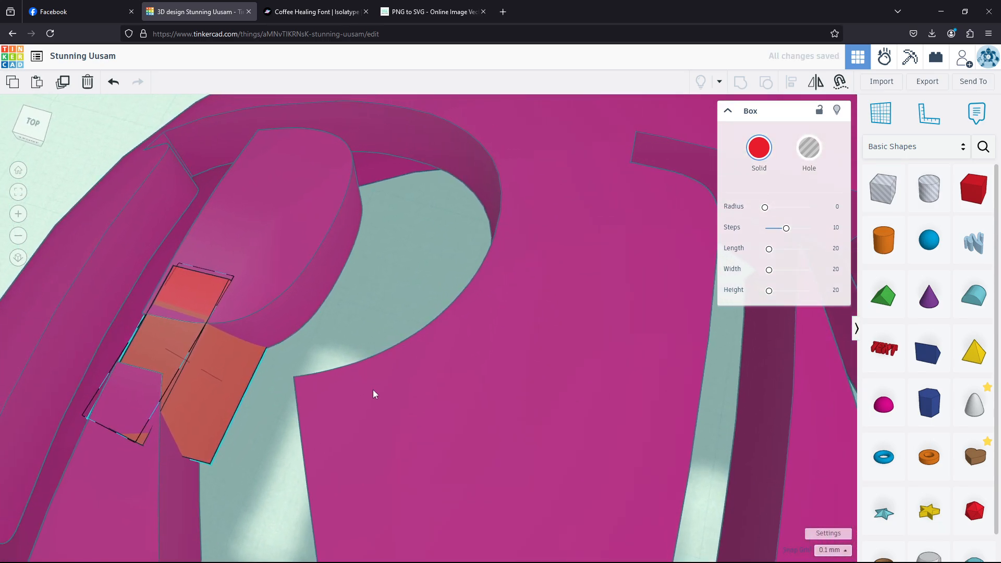
pyautogui.scroll(-8, 264, 327)
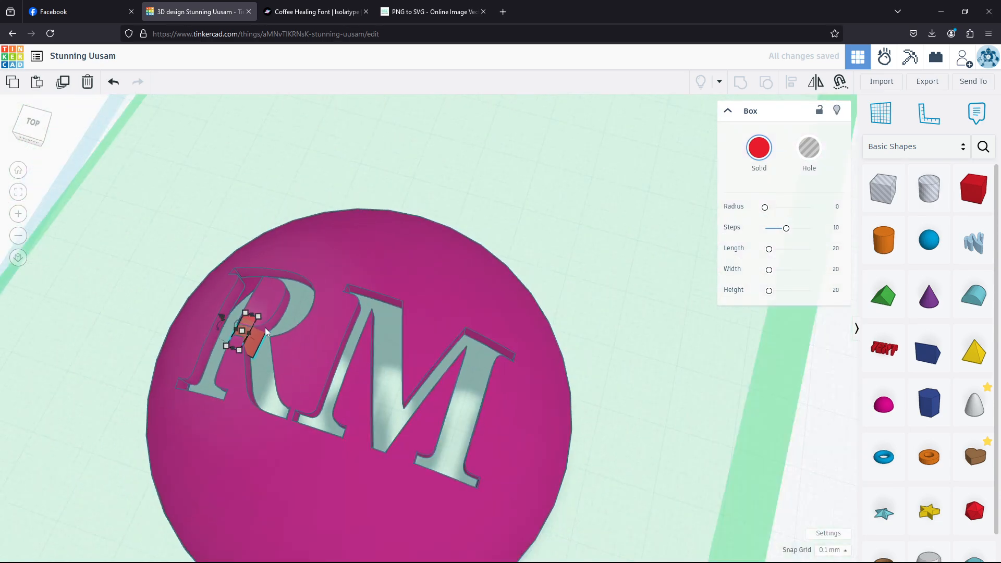
pyautogui.scroll(1, 236, 356)
pyautogui.moveTo(220, 387); pyautogui.dragTo(356, 401, button='right')
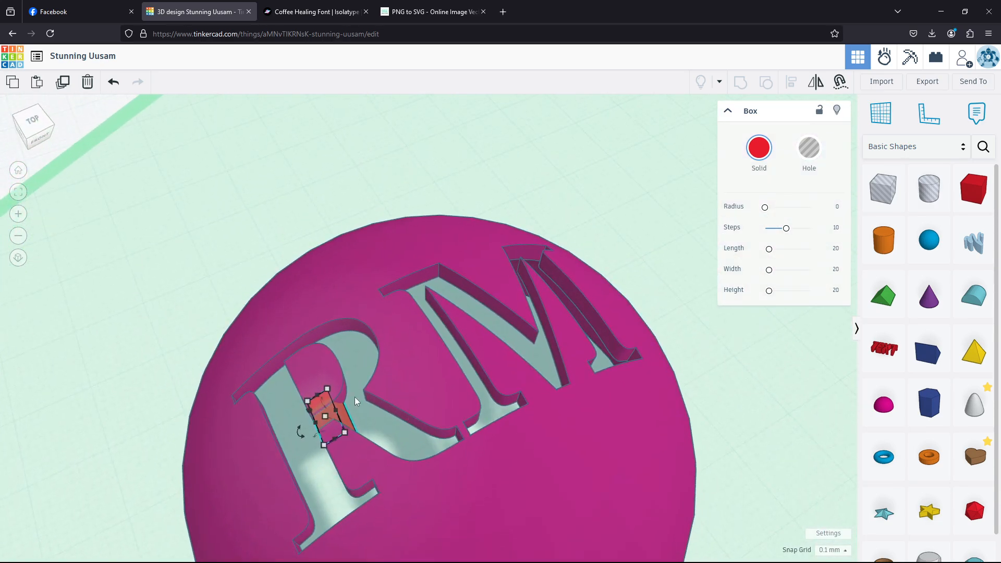
pyautogui.hotkey('ctrl', 'z')
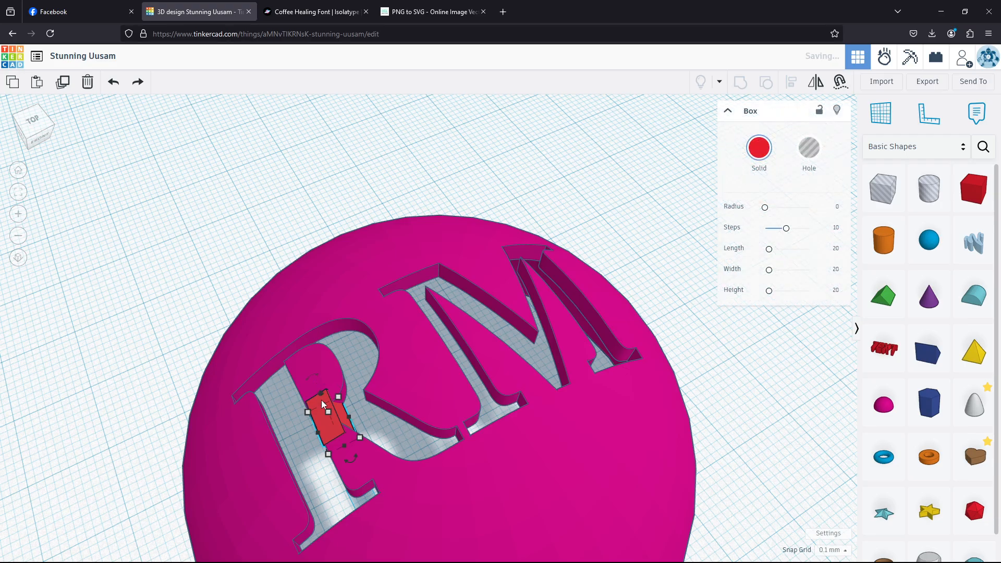
pyautogui.press('Delete')
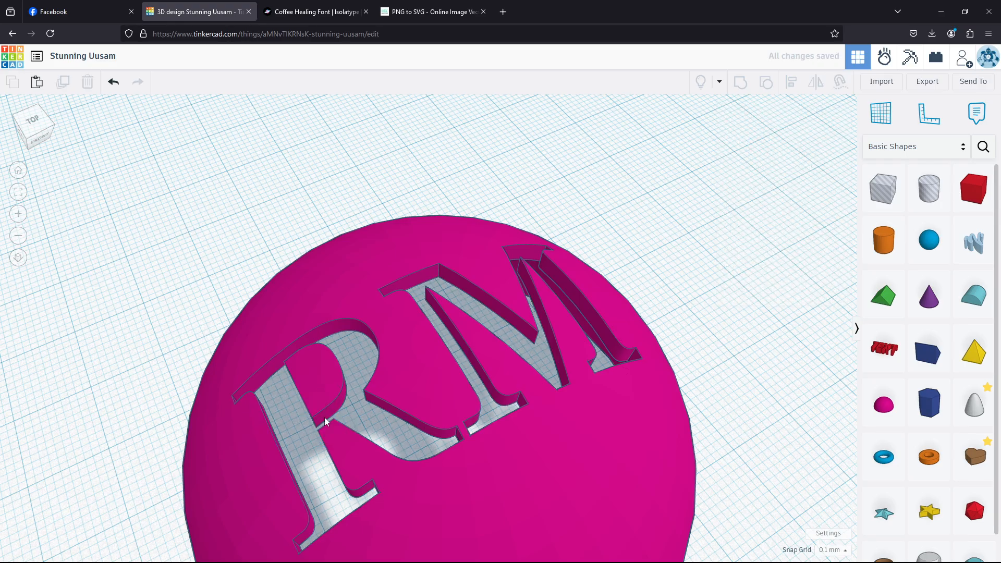
# Step: Ungroup the lettered half-sphere and delete the RM text hole, leaving only the plain shell
pyautogui.click(429, 391)
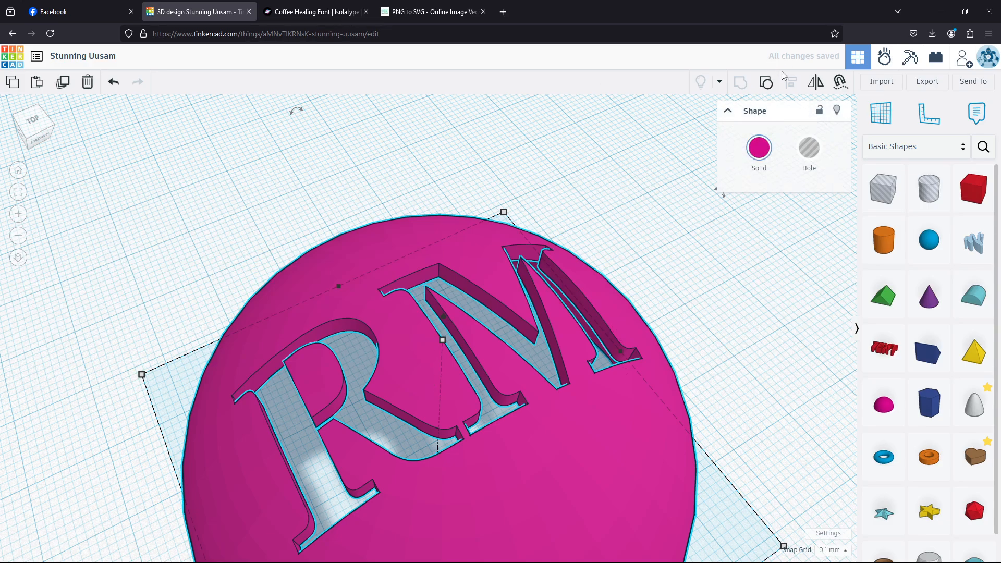
pyautogui.click(764, 86)
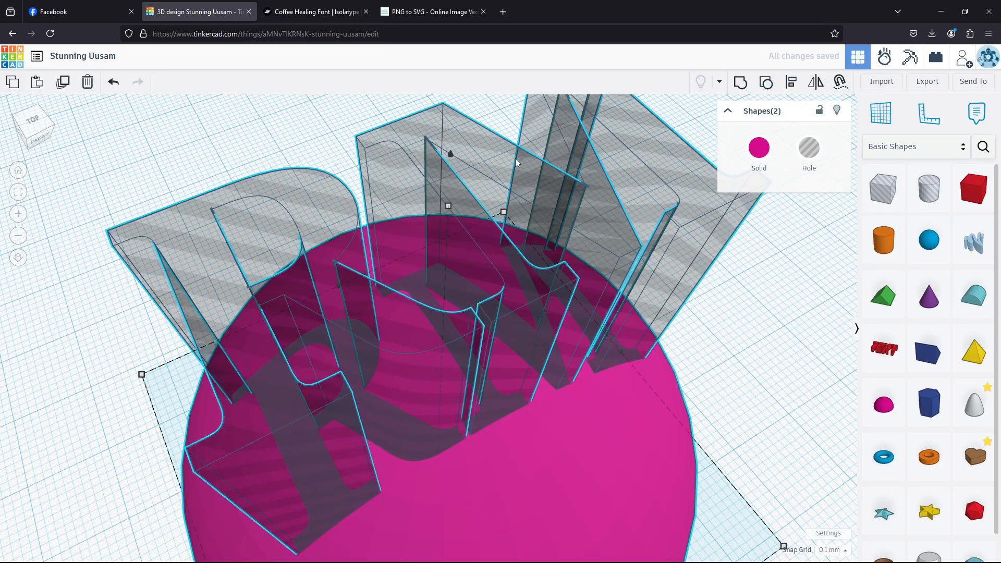
pyautogui.click(341, 114)
pyautogui.click(367, 158)
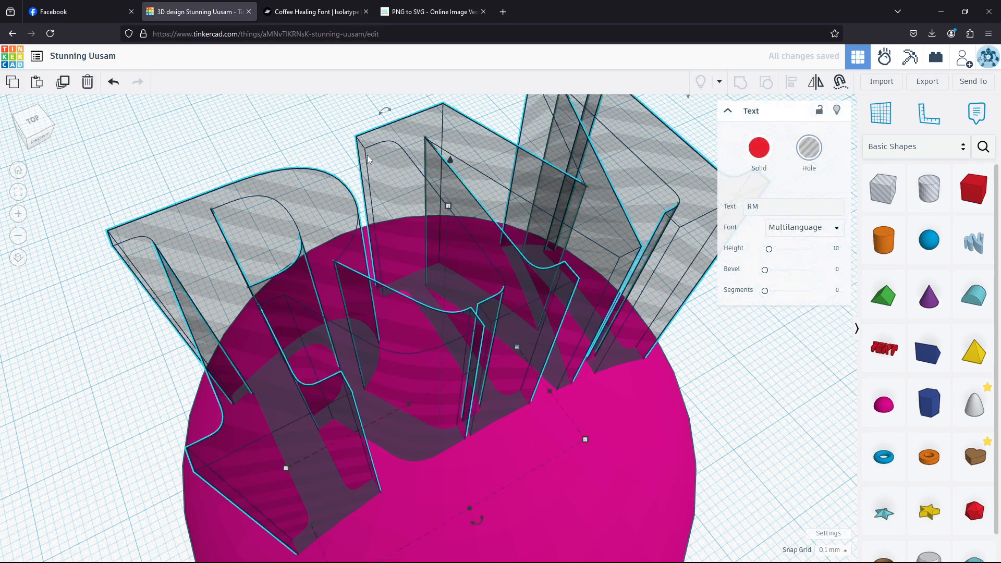
pyautogui.click(90, 80)
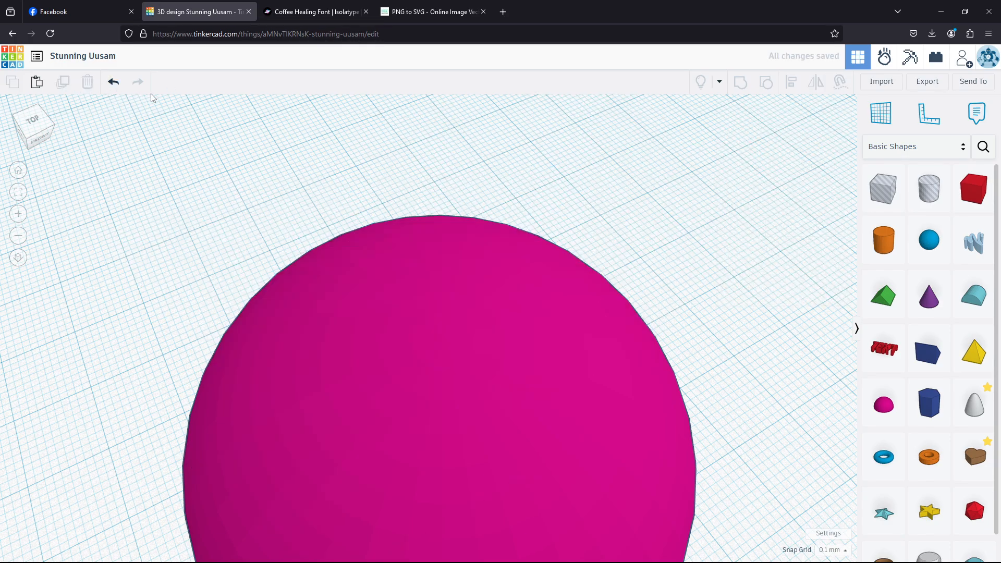
# Step: Close the Coffee Healing Font and PNG to SVG pages and open fontspace.com in a new browser page
pyautogui.click(366, 11)
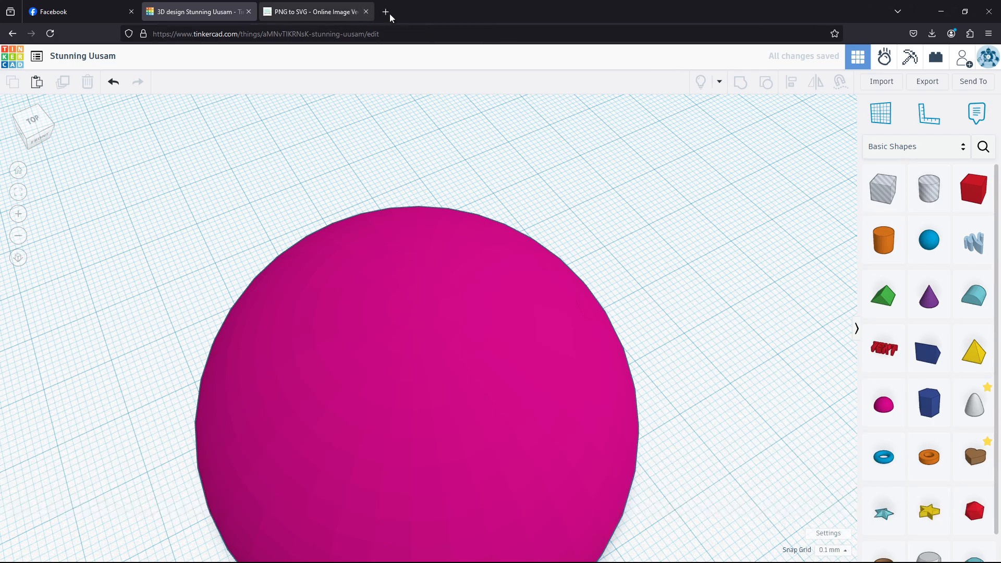
pyautogui.click(366, 11)
pyautogui.scroll(-3, 353, 144)
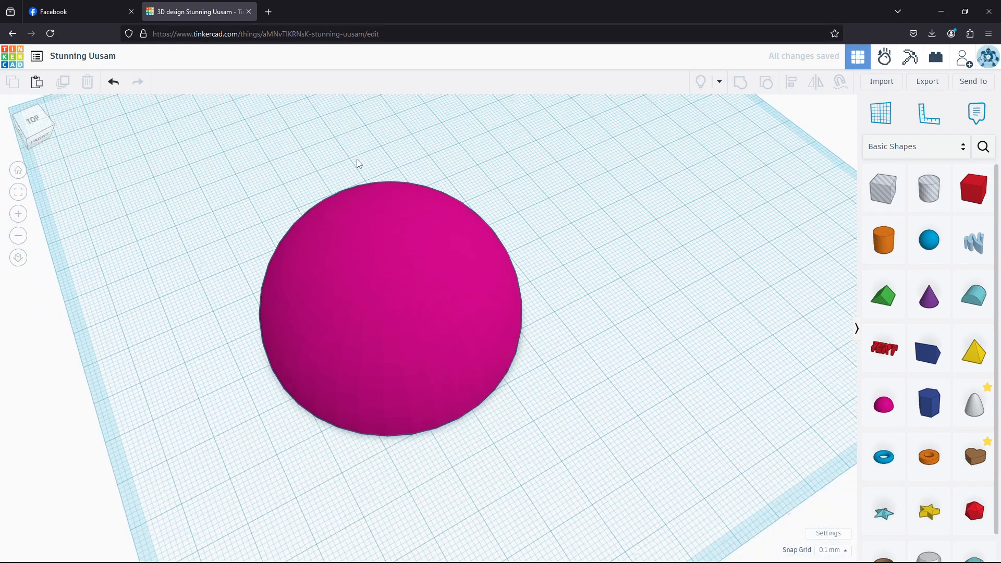
pyautogui.moveTo(438, 197); pyautogui.dragTo(386, 204, button='right')
pyautogui.click(269, 12)
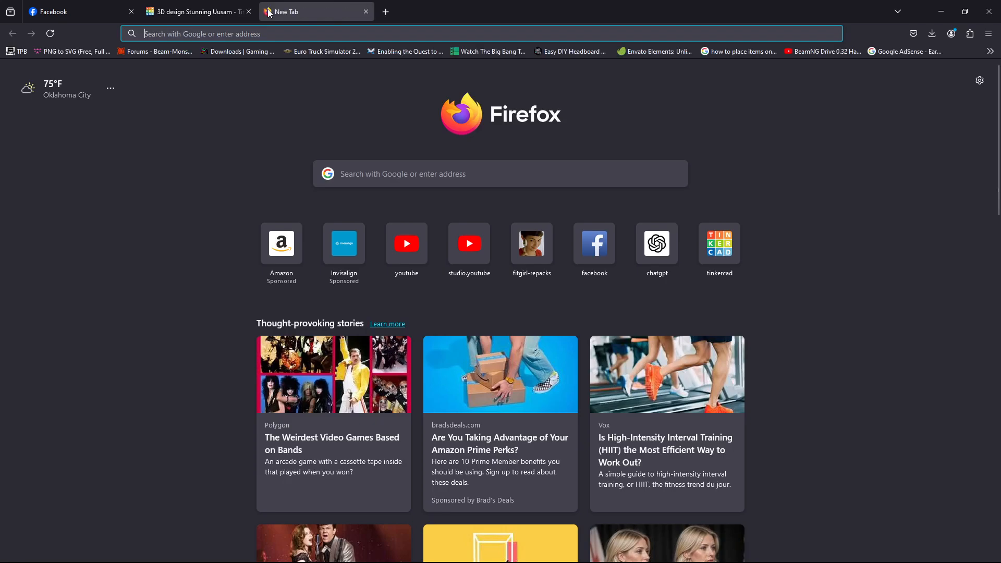
pyautogui.write('fontspace.com/')
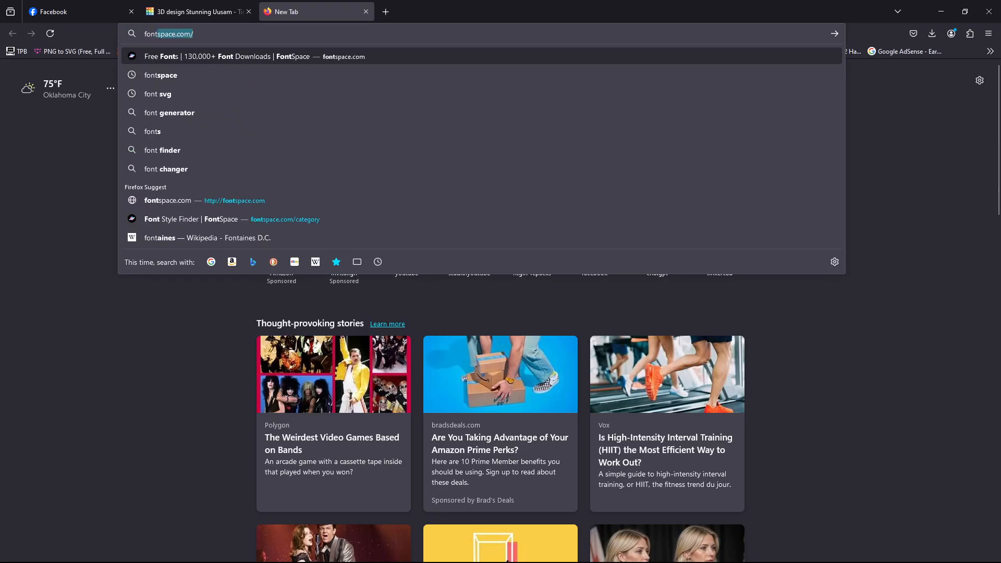
pyautogui.press('Return')
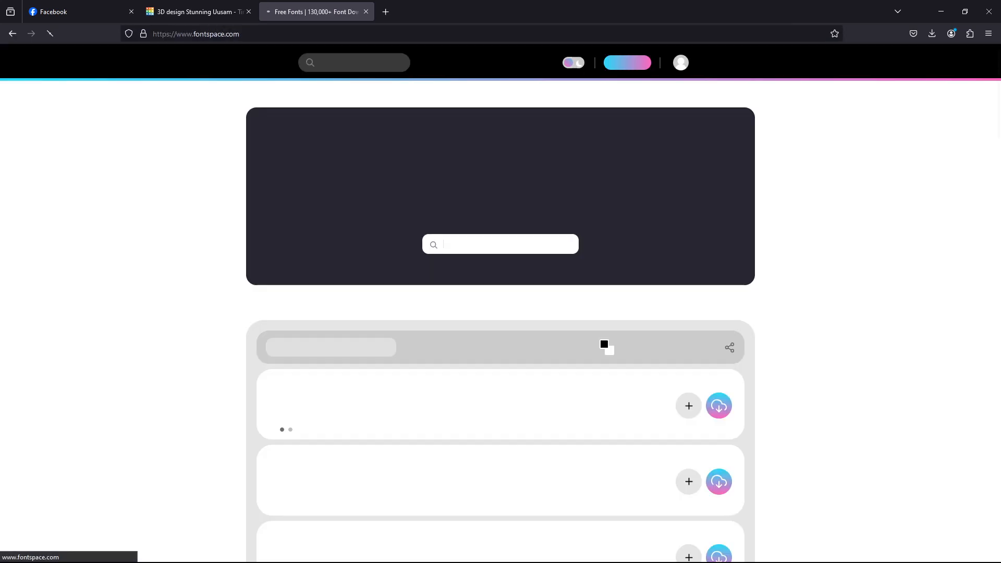
# Step: Set the font preview text on FontSpace to RM
pyautogui.click(308, 350)
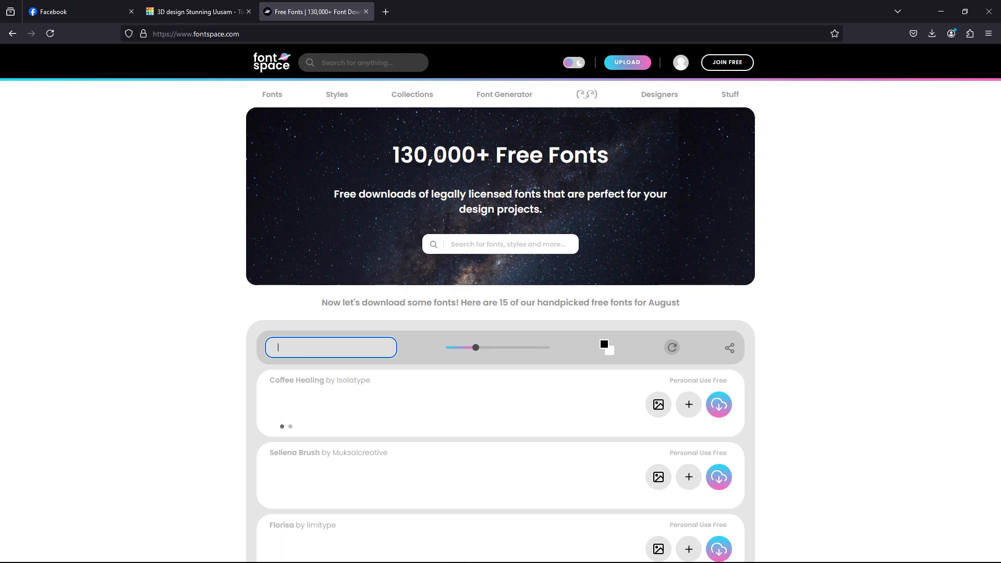
pyautogui.write('R')
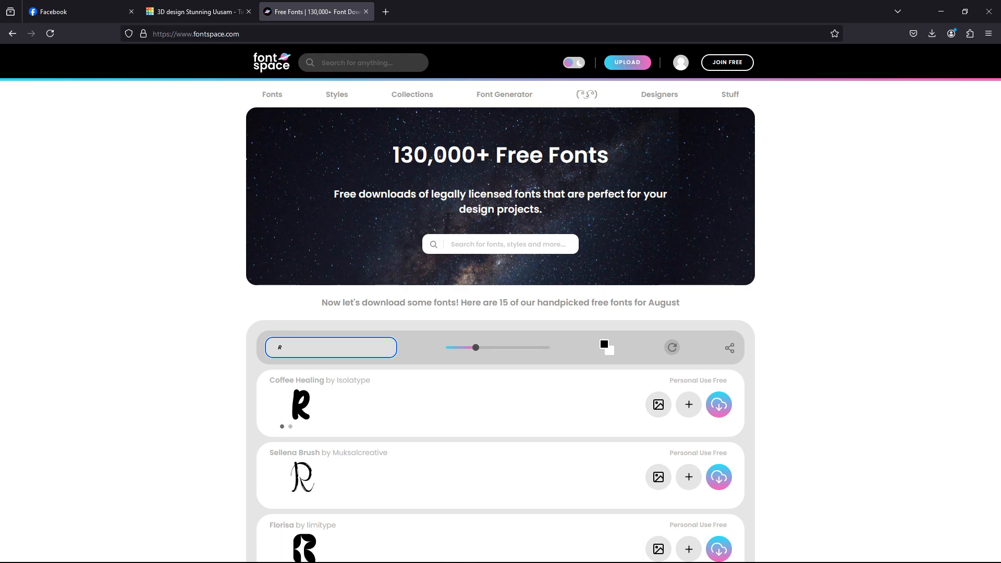
pyautogui.write('M')
# Step: Browse the RM font previews, choose the Night Pumpkind font and download its TrueType file
pyautogui.scroll(-8, 369, 357)
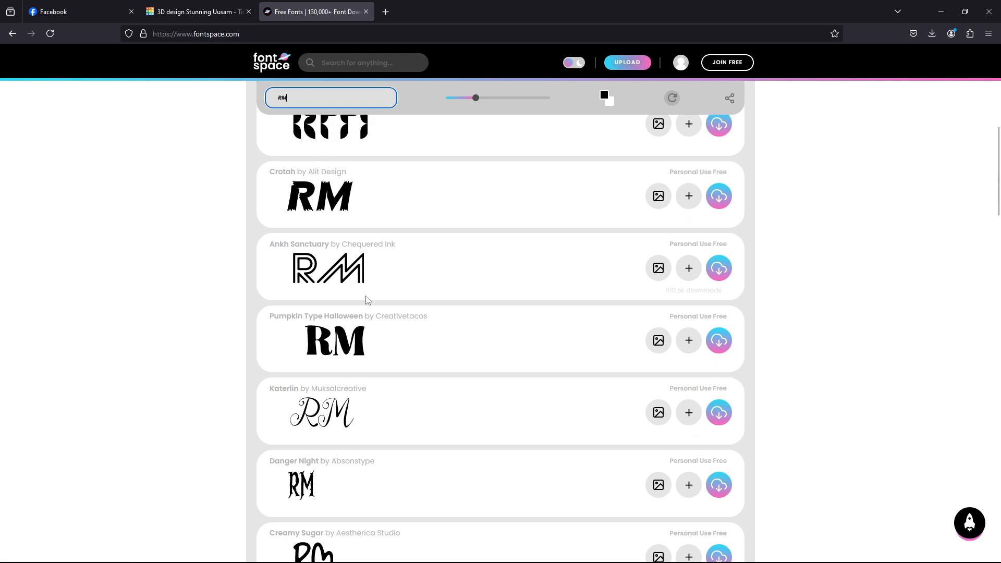
pyautogui.scroll(8, 367, 296)
pyautogui.scroll(1, 367, 296)
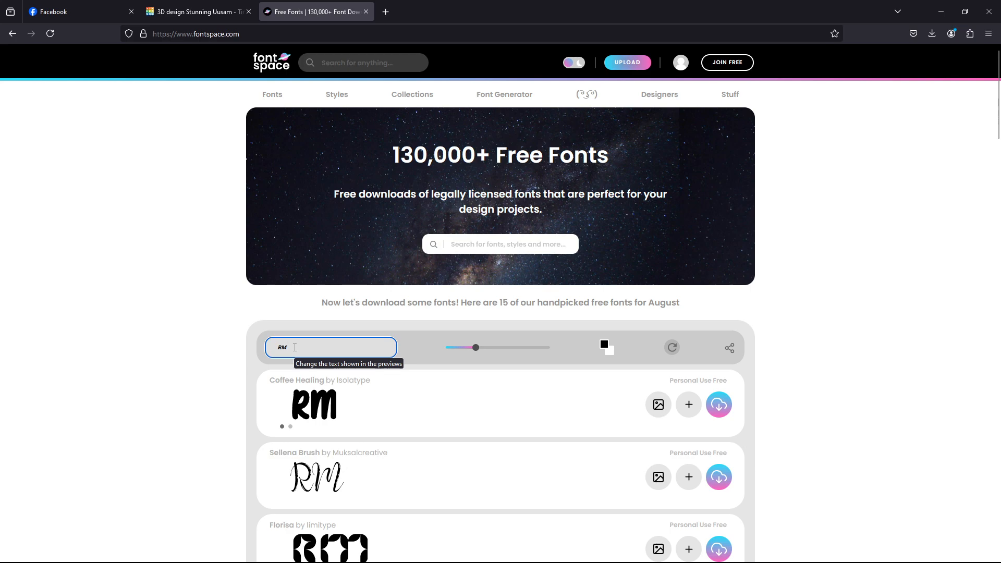
pyautogui.scroll(-10, 365, 364)
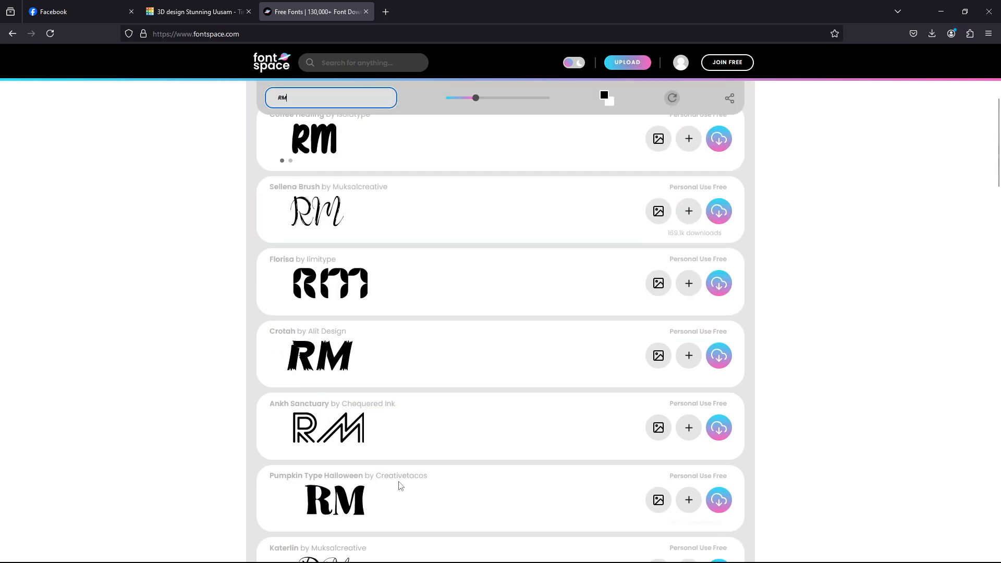
pyautogui.scroll(-10, 390, 371)
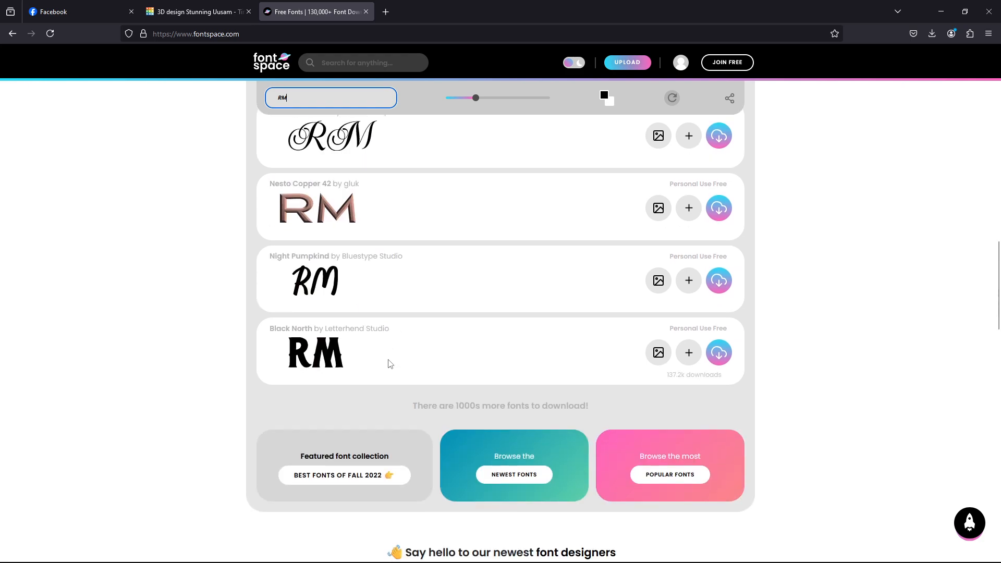
pyautogui.scroll(1, 490, 317)
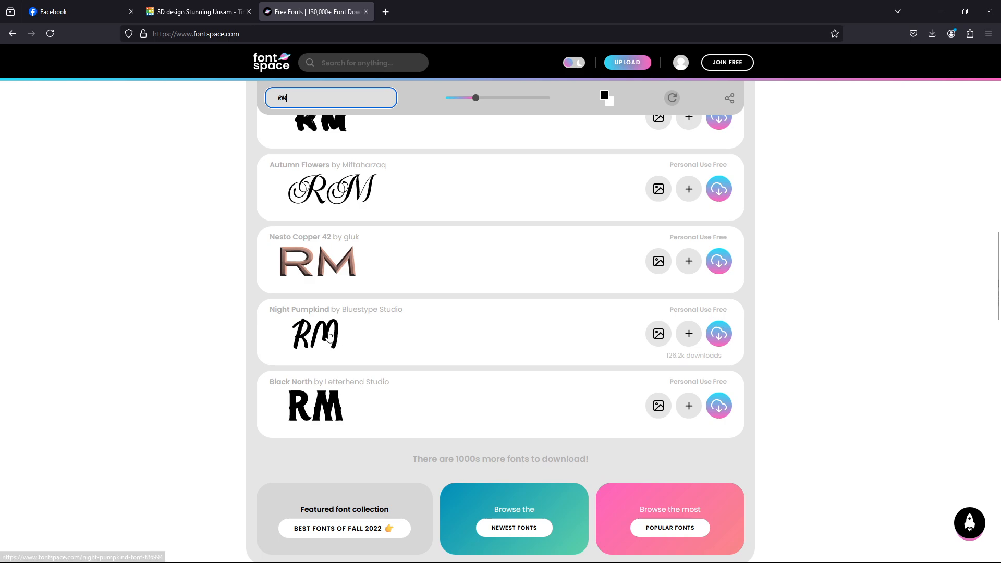
pyautogui.click(325, 344)
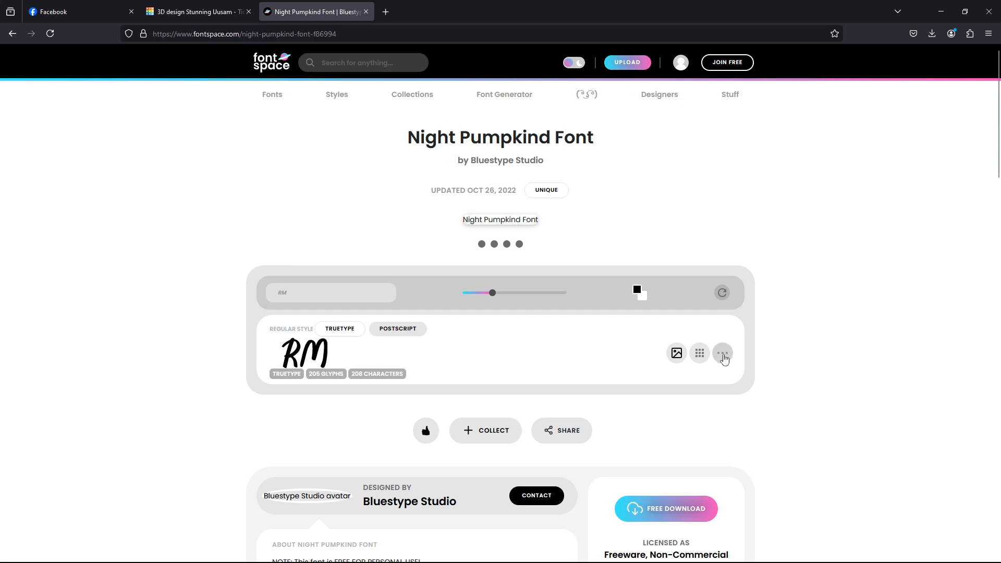
pyautogui.click(724, 354)
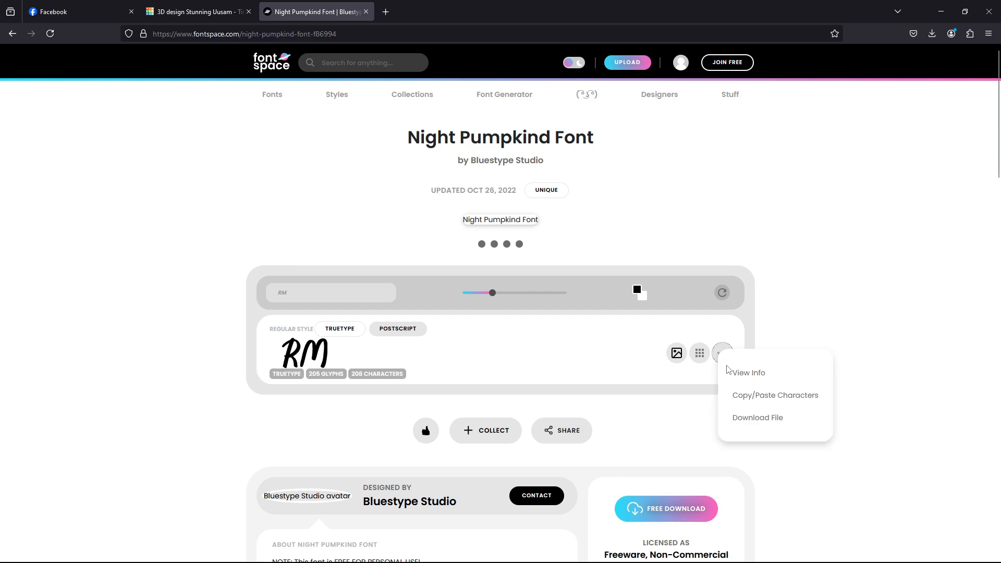
pyautogui.click(761, 418)
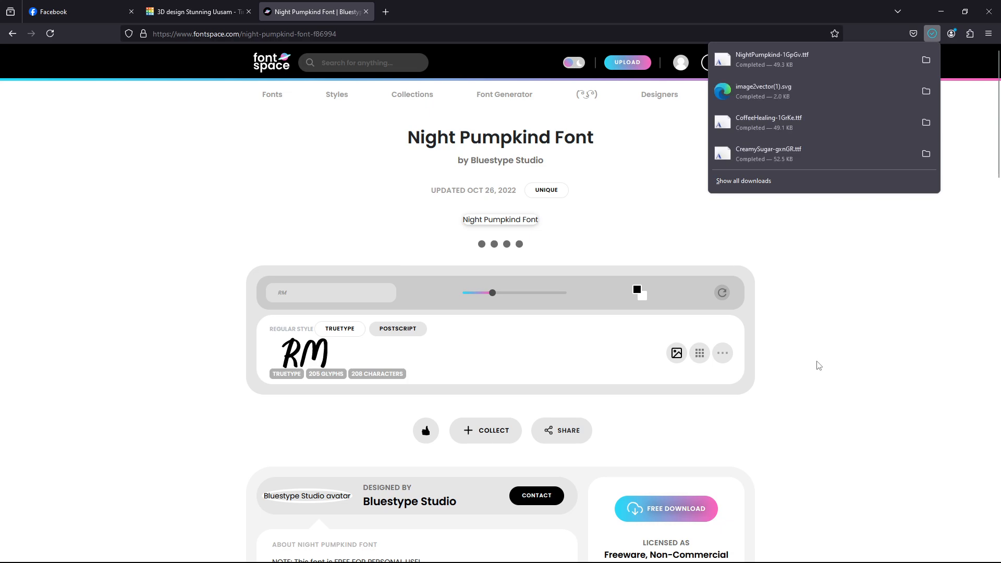
# Step: Open the downloaded NightPumpkind font file, install the font and close its preview window
pyautogui.click(789, 55)
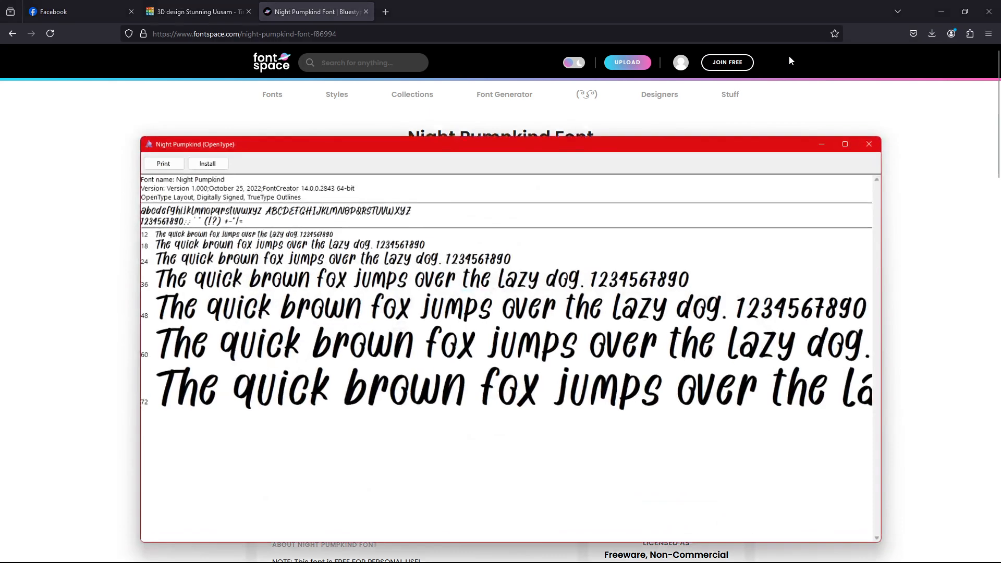
pyautogui.click(206, 167)
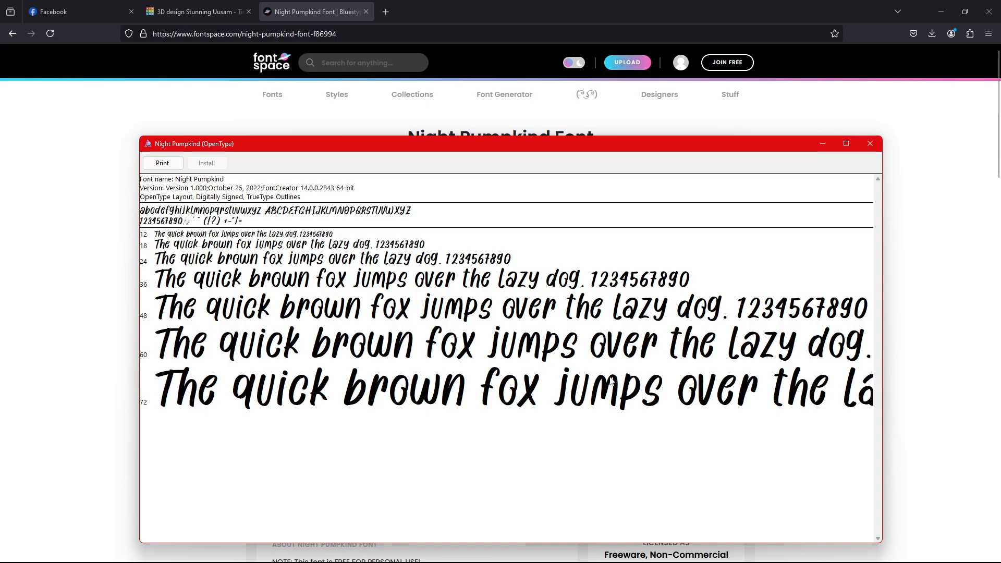
pyautogui.click(870, 144)
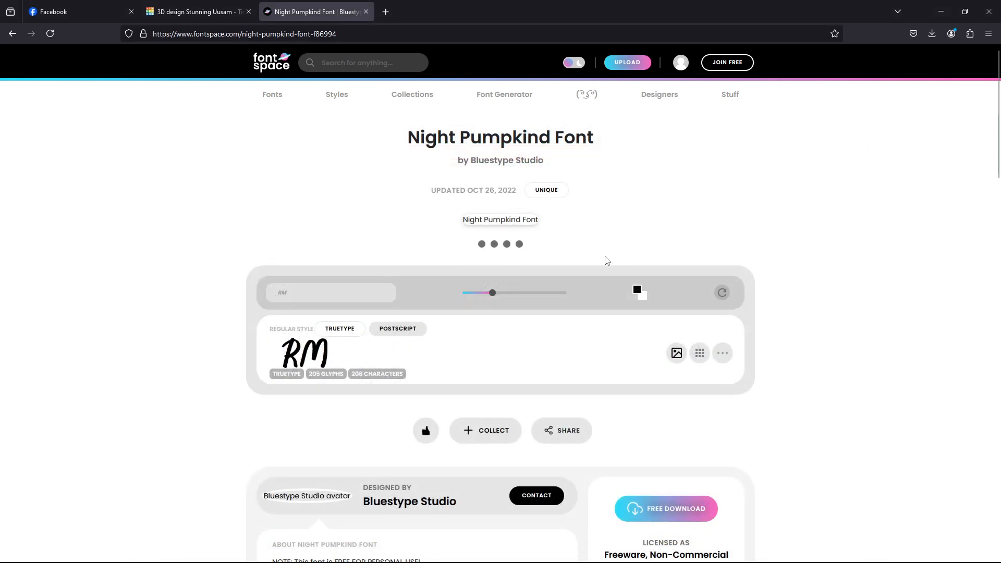
# Step: Switch to a new Paint document and draw a text box about 734 × 241 px across the canvas's upper part
pyautogui.click(455, 555)
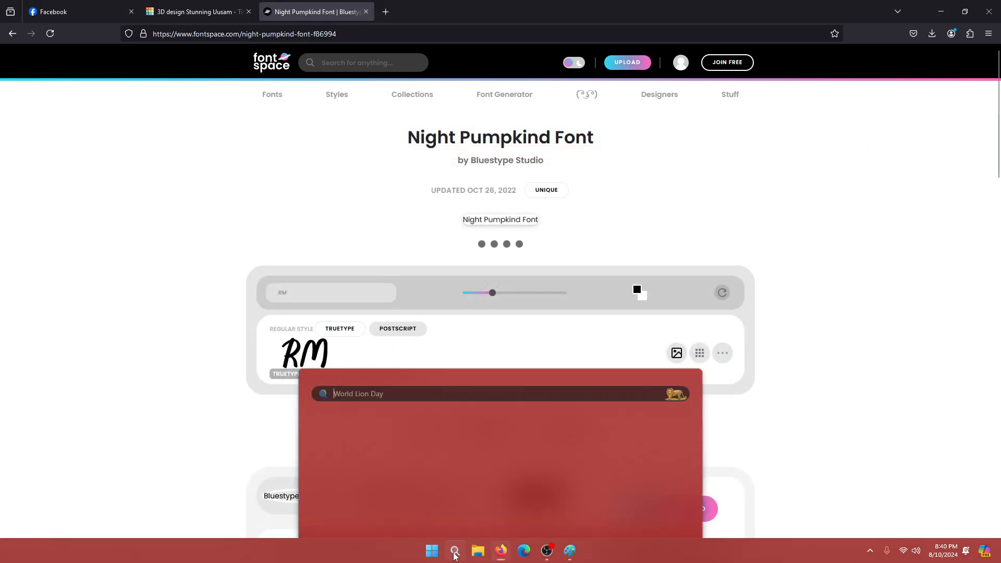
pyautogui.write('paint')
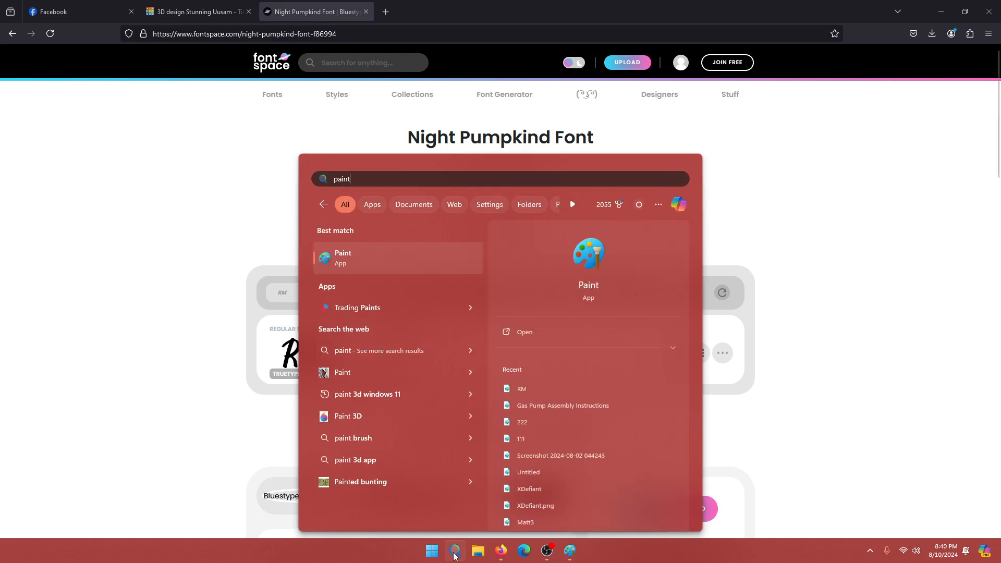
pyautogui.press('Return')
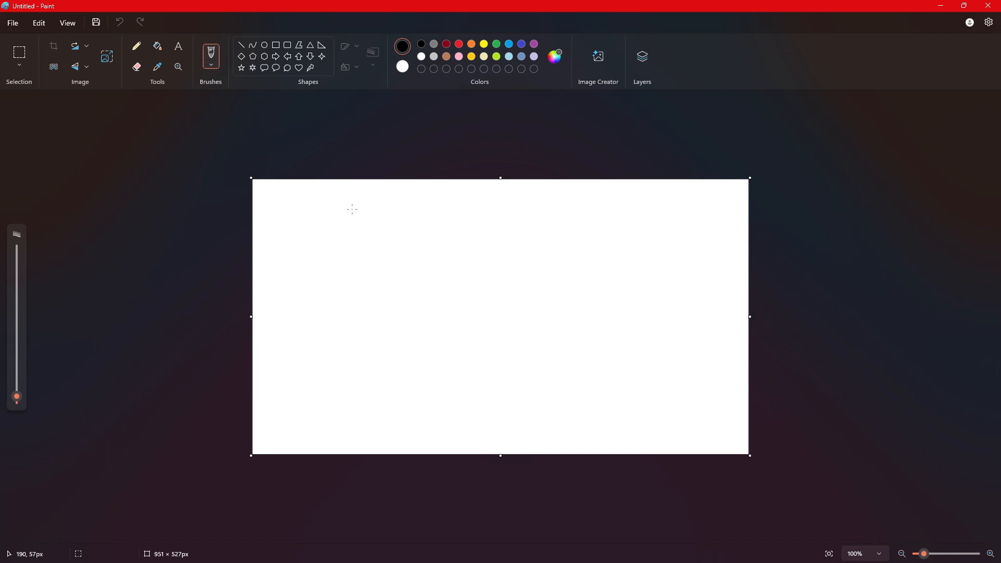
pyautogui.click(179, 50)
pyautogui.moveTo(289, 201); pyautogui.dragTo(650, 324)
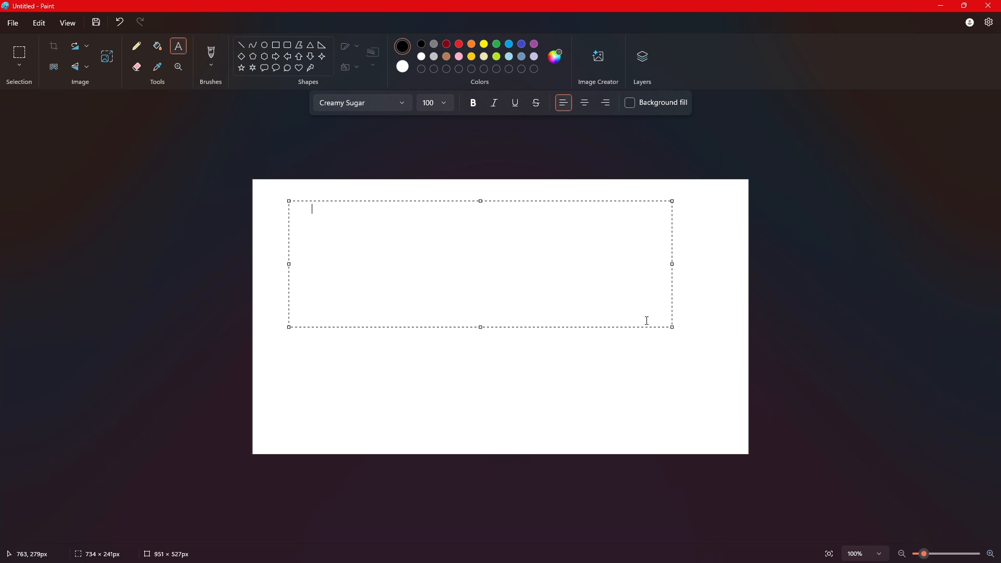
# Step: Enter Rm as 100-point Creamy Sugar text and crop the canvas around the letters to about 294 × 216 px
pyautogui.write('Rm')
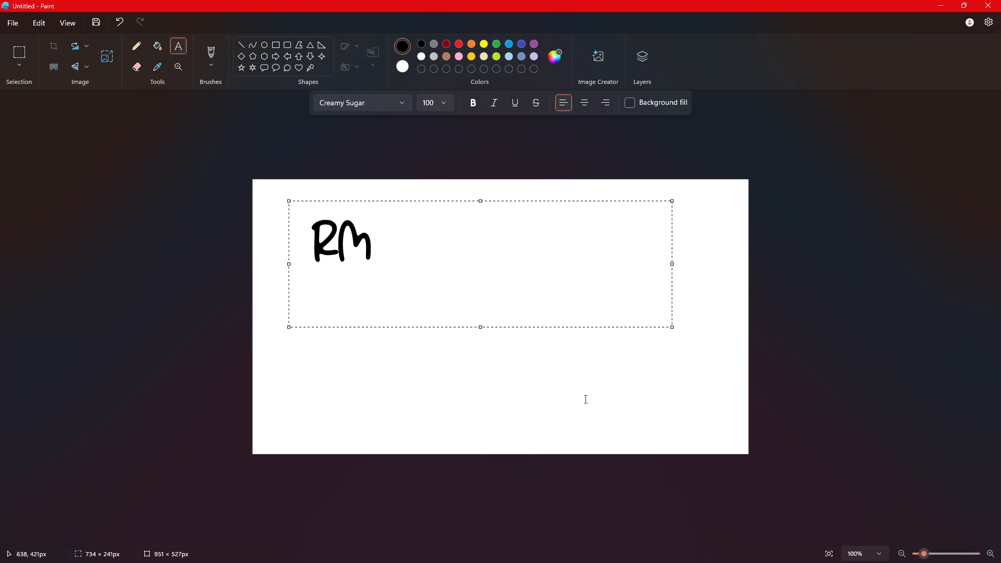
pyautogui.click(637, 411)
pyautogui.moveTo(925, 555); pyautogui.dragTo(933, 555)
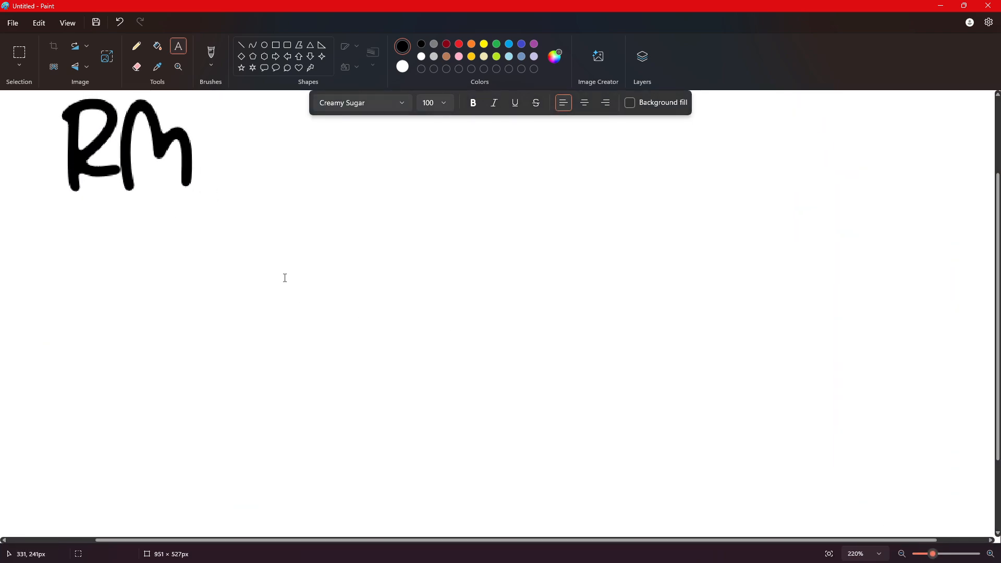
pyautogui.scroll(-2, 431, 272)
pyautogui.scroll(4, 279, 255)
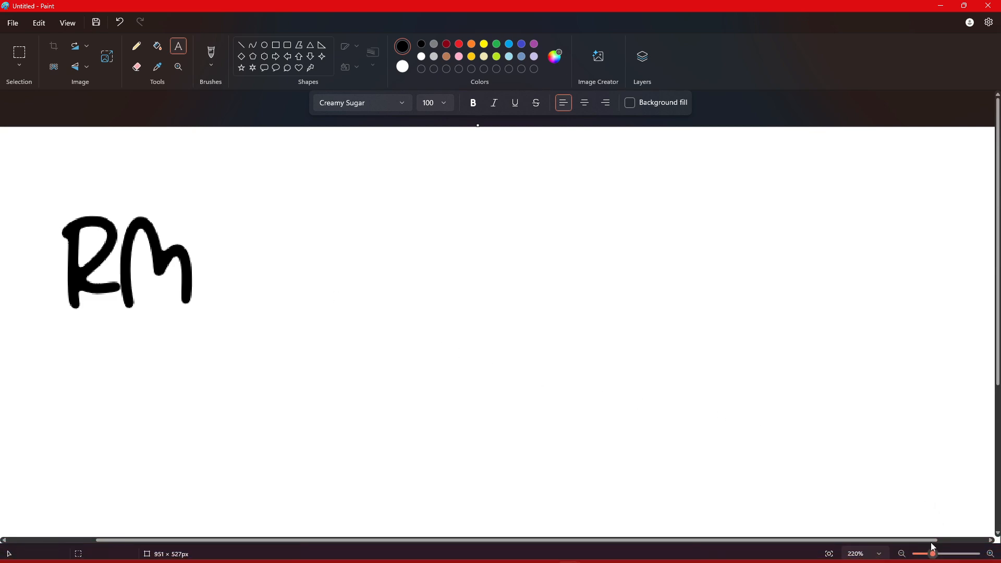
pyautogui.moveTo(936, 556); pyautogui.dragTo(928, 558)
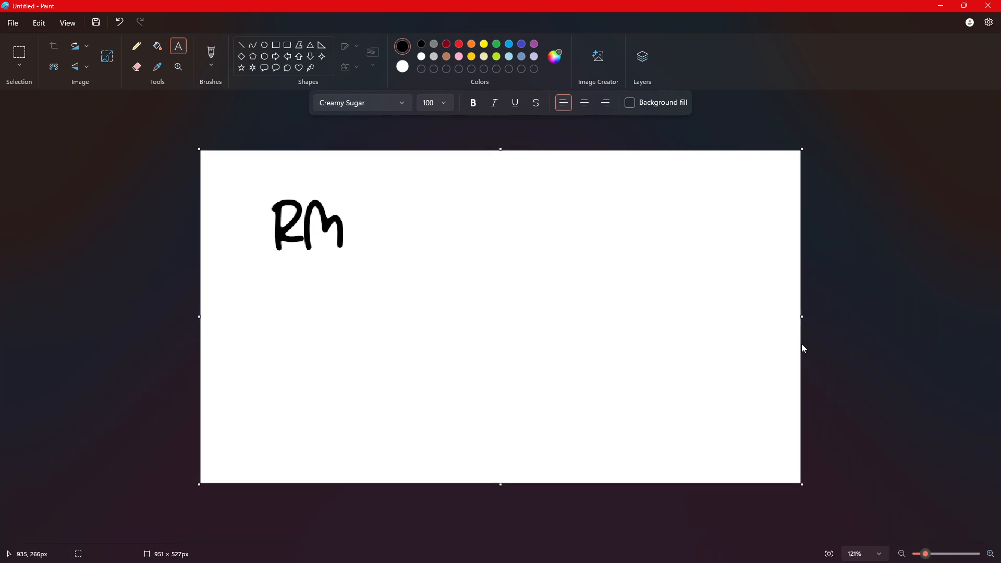
pyautogui.moveTo(803, 485); pyautogui.dragTo(387, 288)
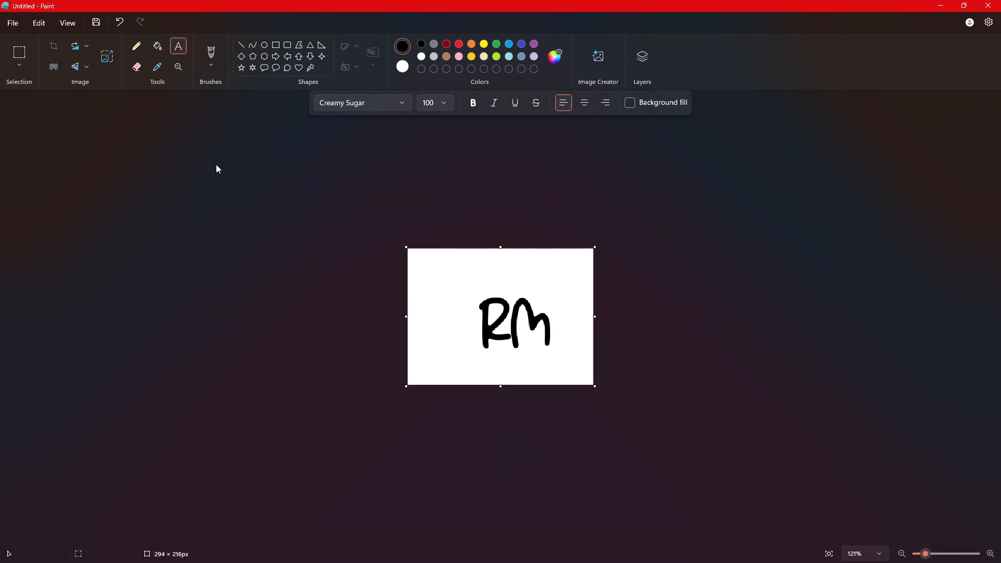
# Step: Save the lettering image to the Desktop as a PNG named RM2 and close Paint
pyautogui.click(13, 24)
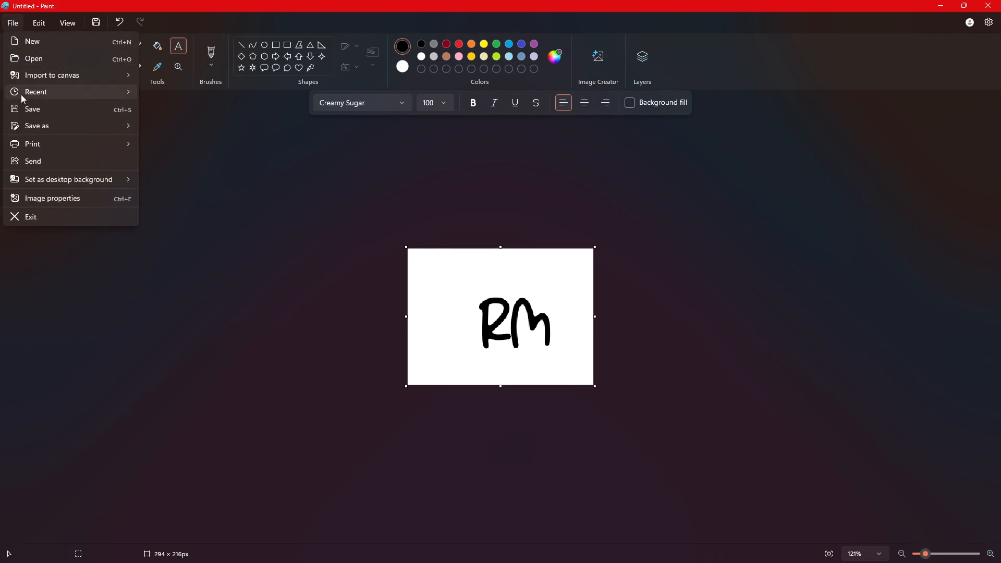
pyautogui.click(28, 113)
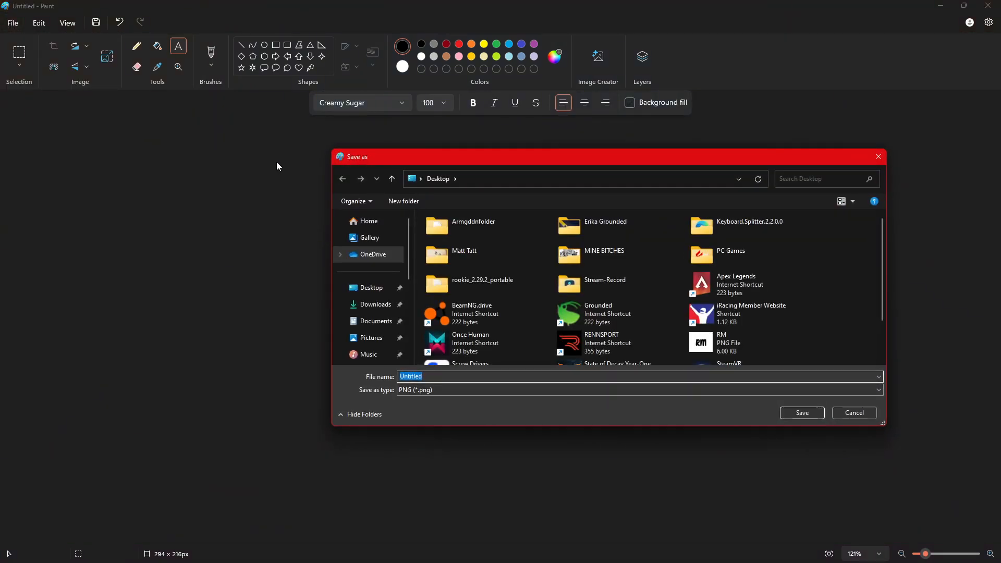
pyautogui.click(376, 290)
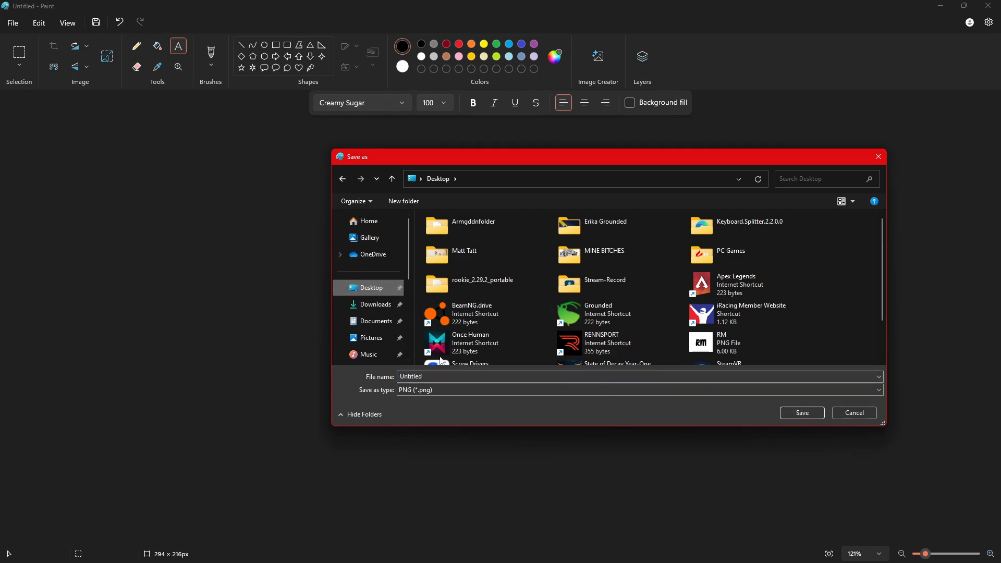
pyautogui.doubleClick(453, 376)
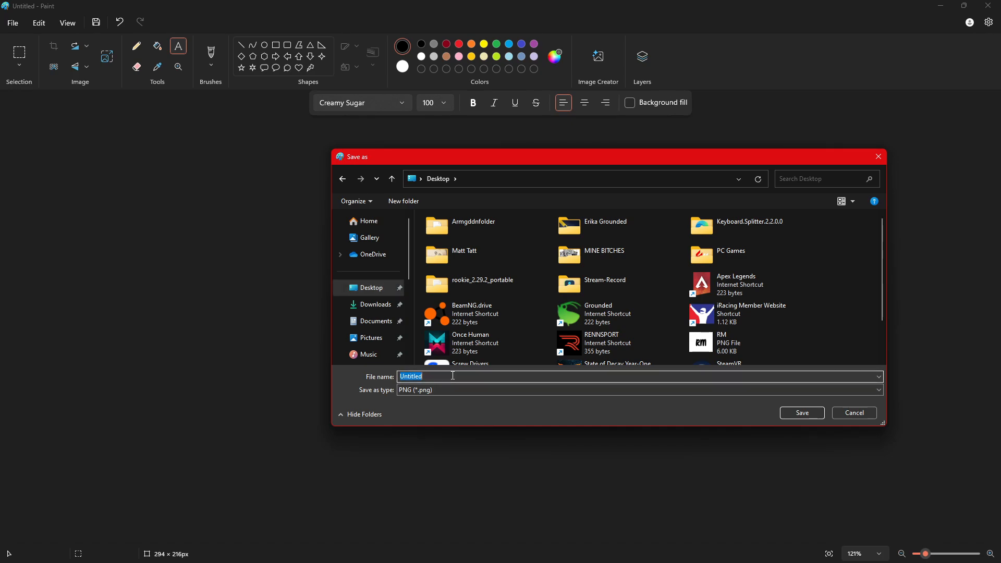
pyautogui.write('RM2')
pyautogui.click(803, 414)
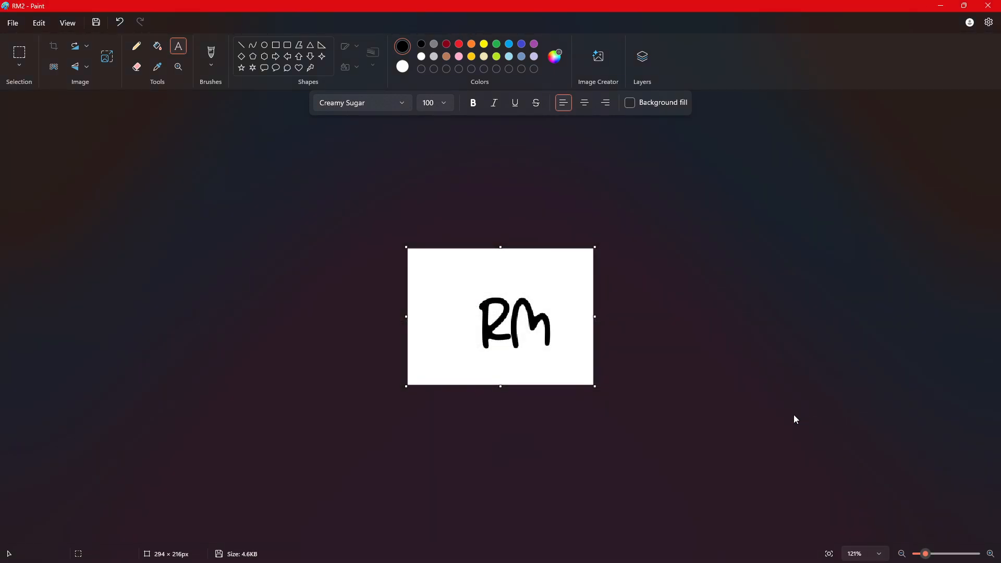
pyautogui.click(989, 6)
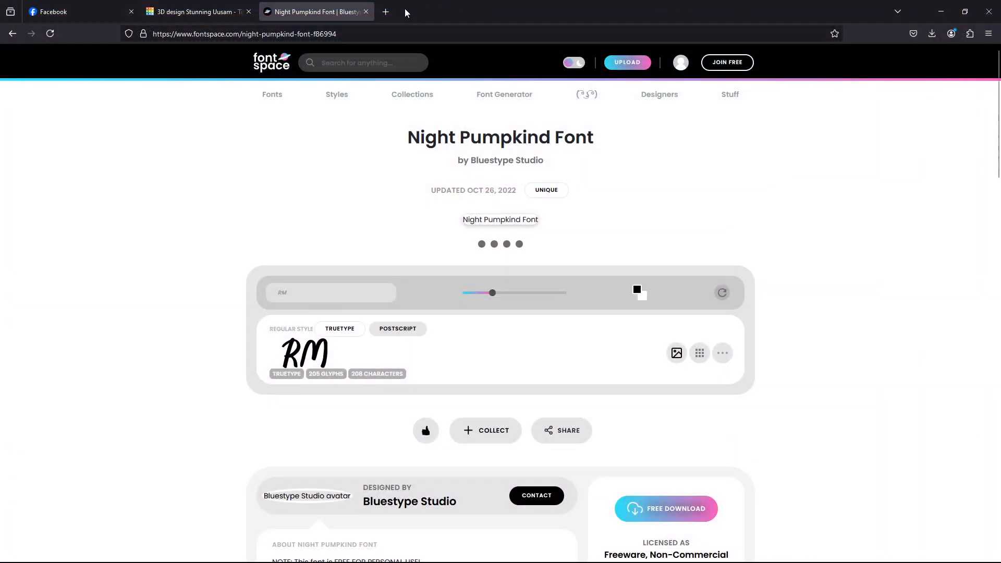
# Step: Open PNGtoSVG.com in a new browser tab
pyautogui.click(384, 12)
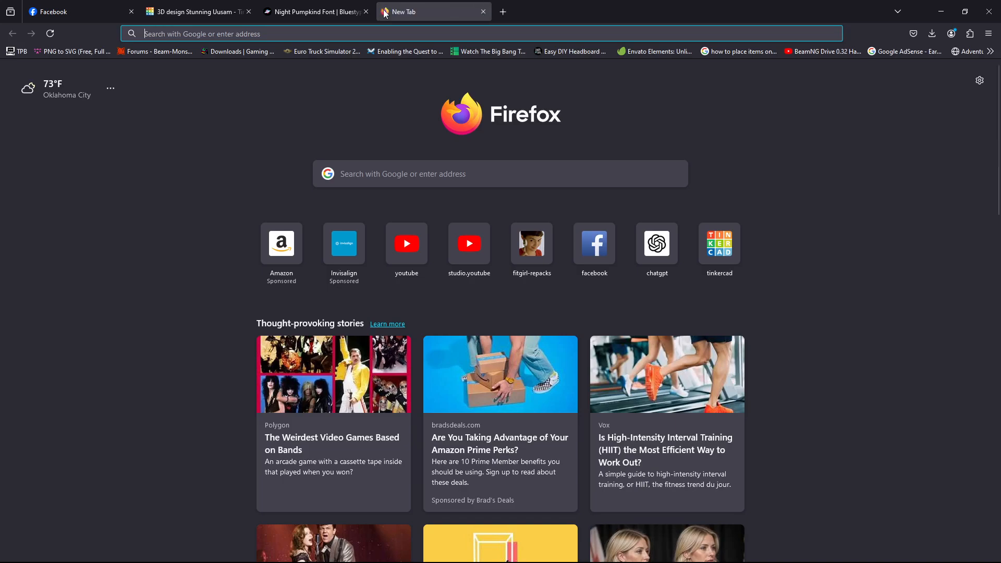
pyautogui.write('PNG')
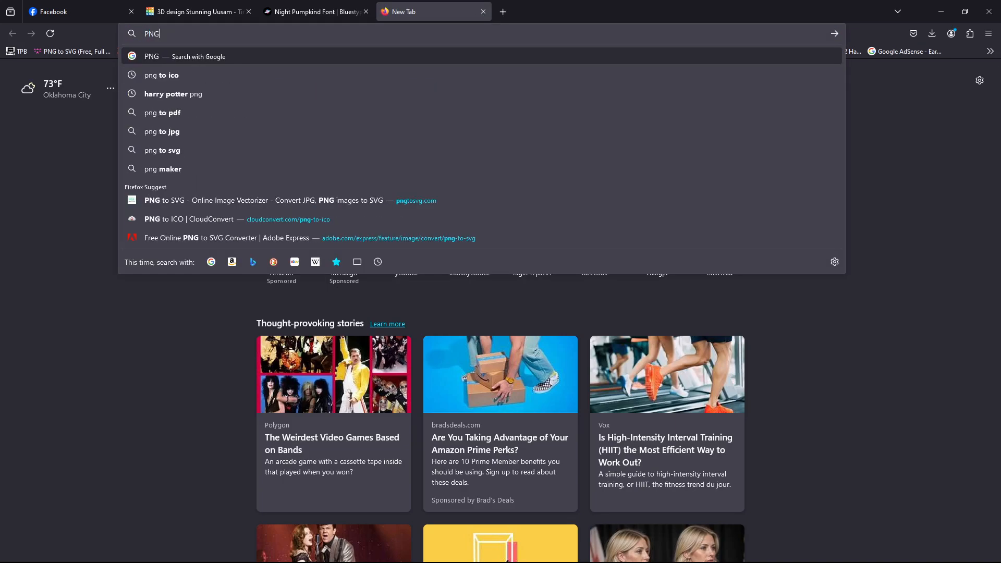
pyautogui.write('to')
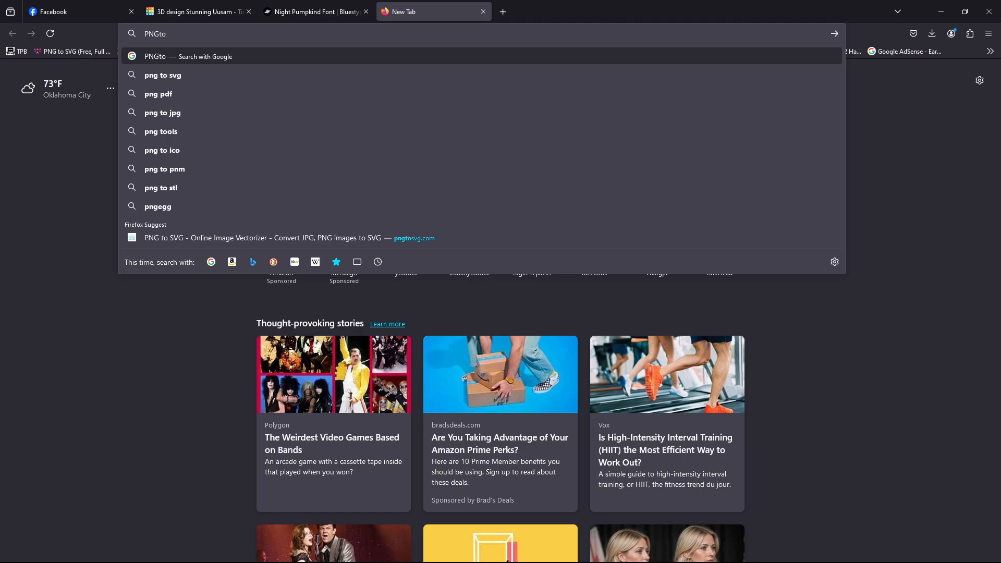
pyautogui.write('SVG.com')
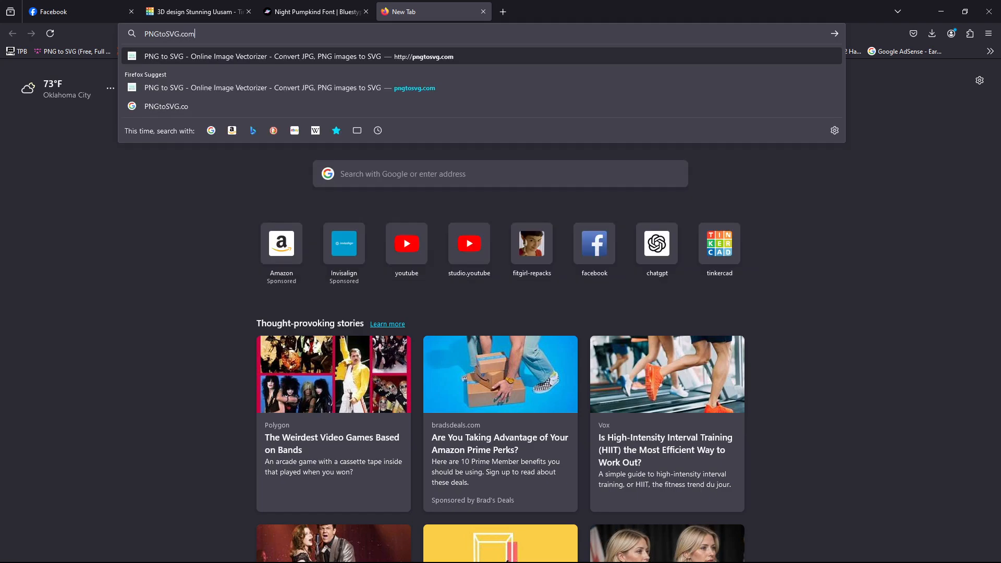
pyautogui.press('Return')
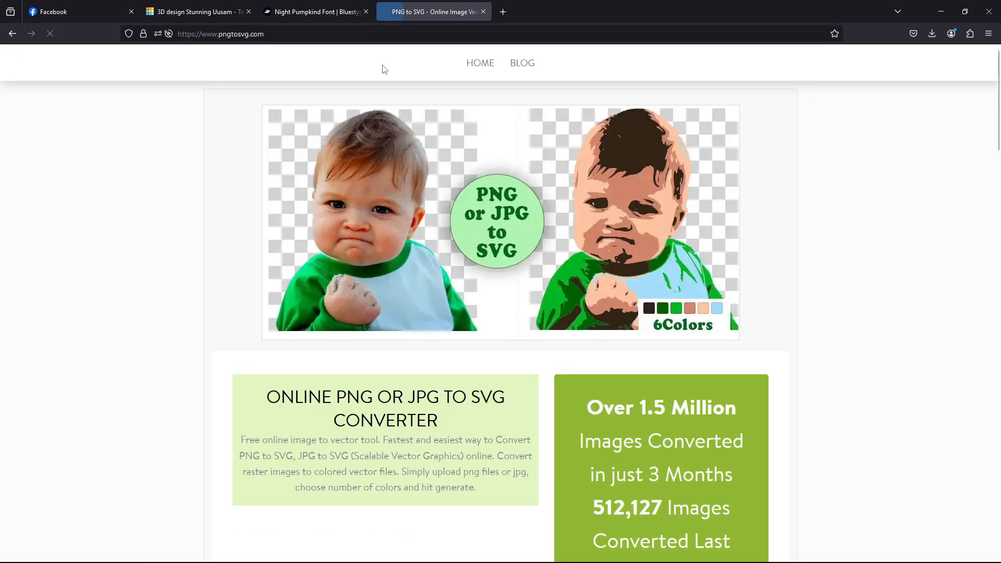
# Step: Upload the RM2 PNG file from the Desktop to the image-to-vector converter
pyautogui.scroll(-5, 410, 118)
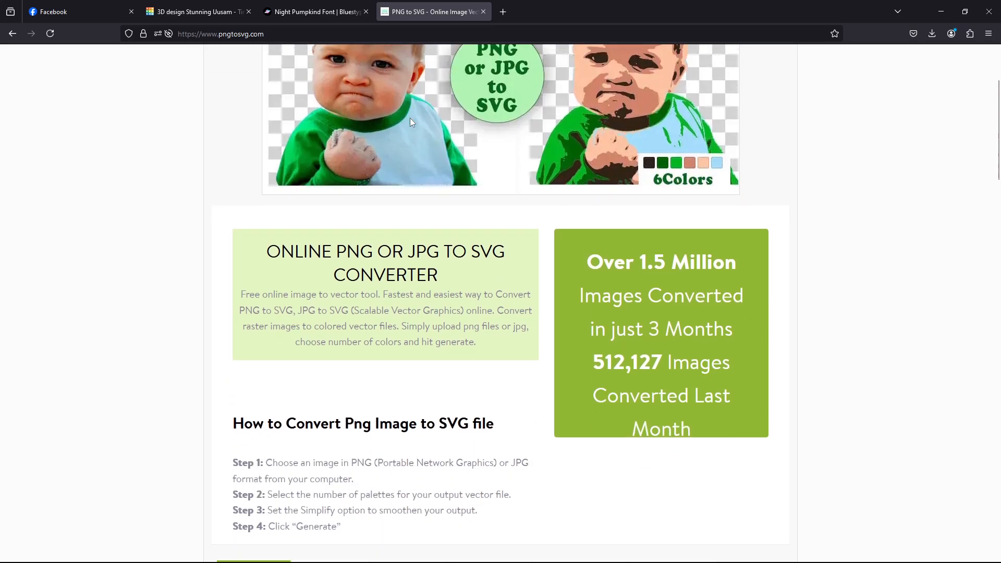
pyautogui.scroll(-2, 306, 281)
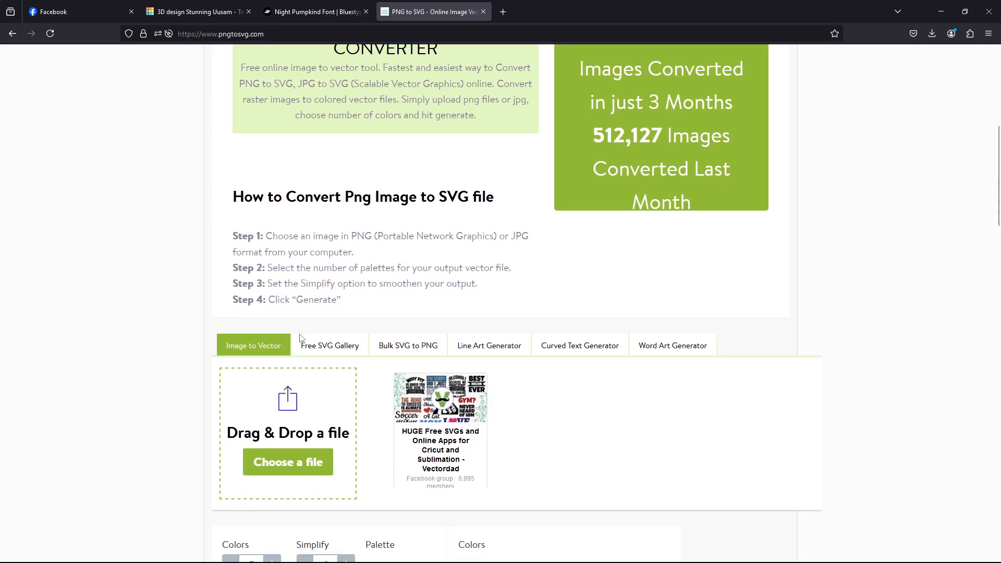
pyautogui.click(282, 469)
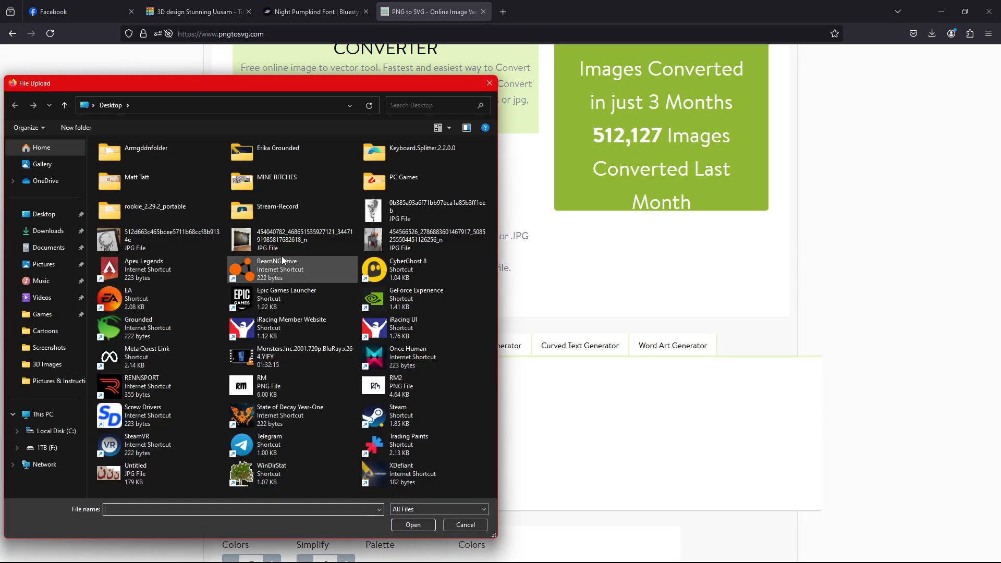
pyautogui.click(399, 387)
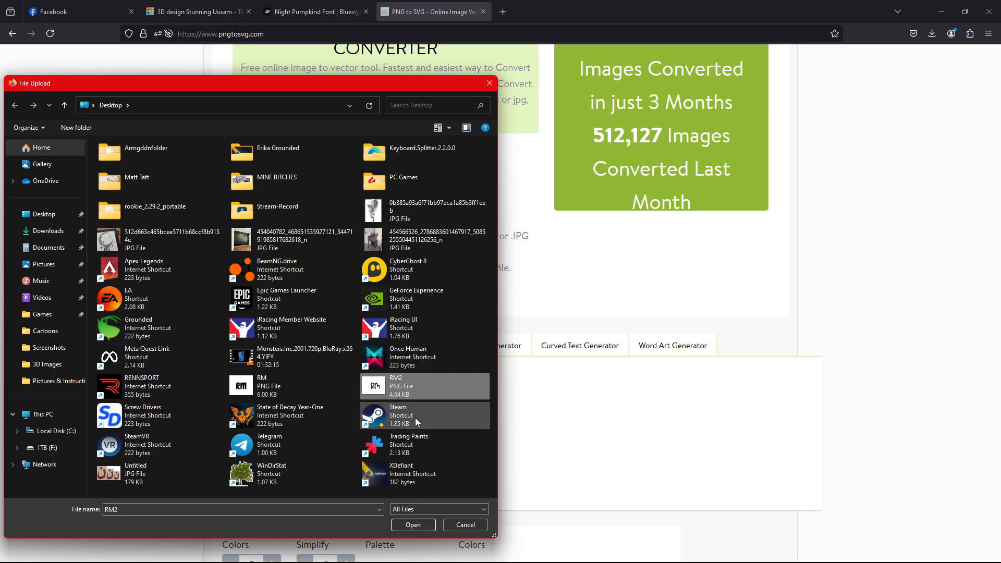
pyautogui.click(413, 525)
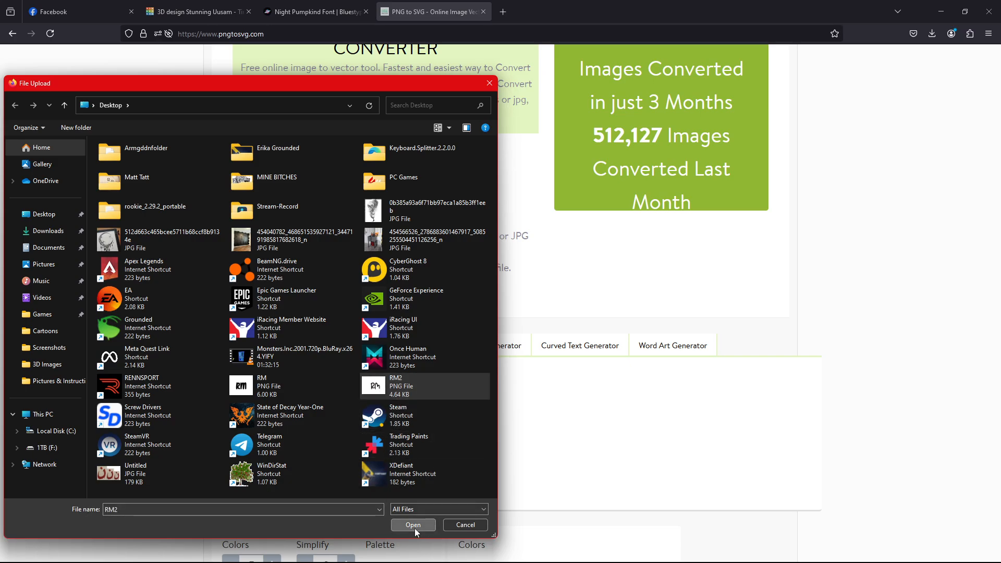
# Step: Reduce the conversion to 1 color, generate the vector image and download it as an SVG
pyautogui.scroll(-7, 487, 240)
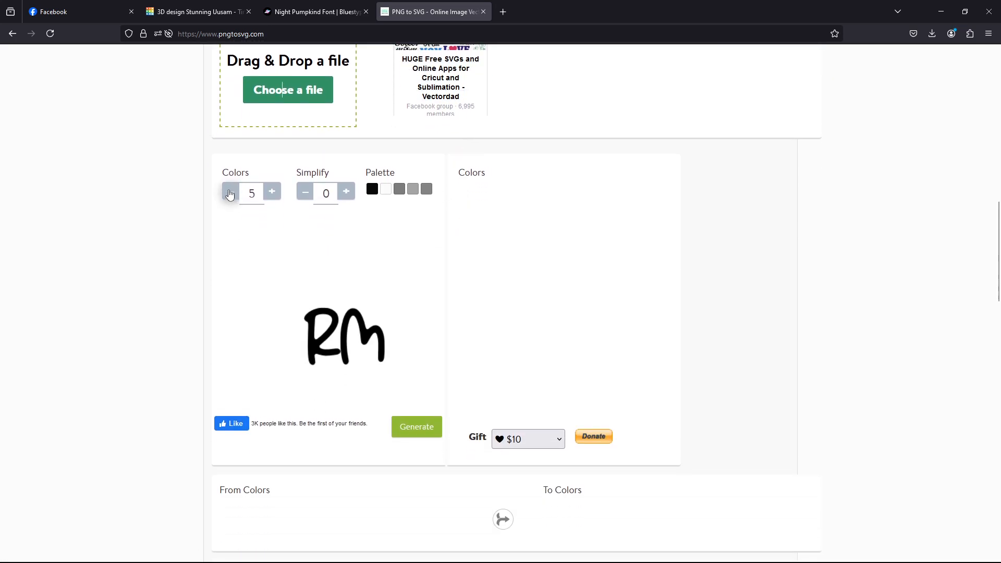
pyautogui.click(230, 193)
pyautogui.click(229, 193)
pyautogui.click(230, 193)
pyautogui.click(230, 193)
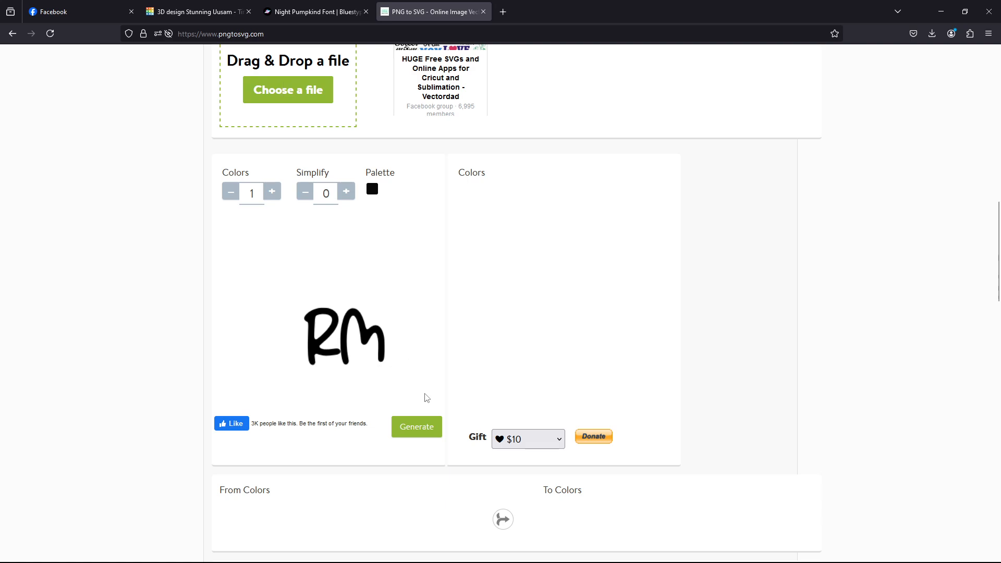
pyautogui.scroll(-1, 426, 398)
pyautogui.click(412, 374)
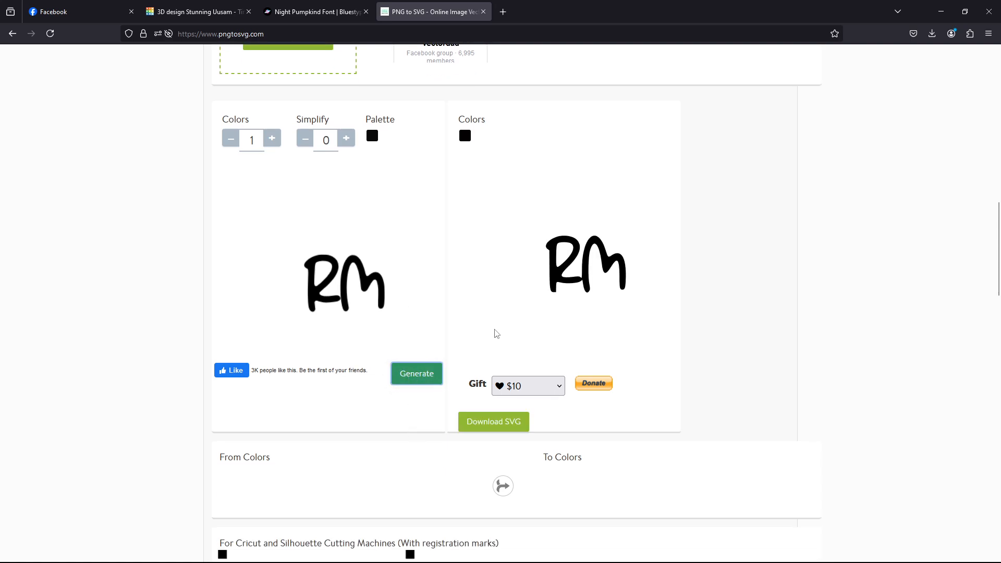
pyautogui.click(489, 423)
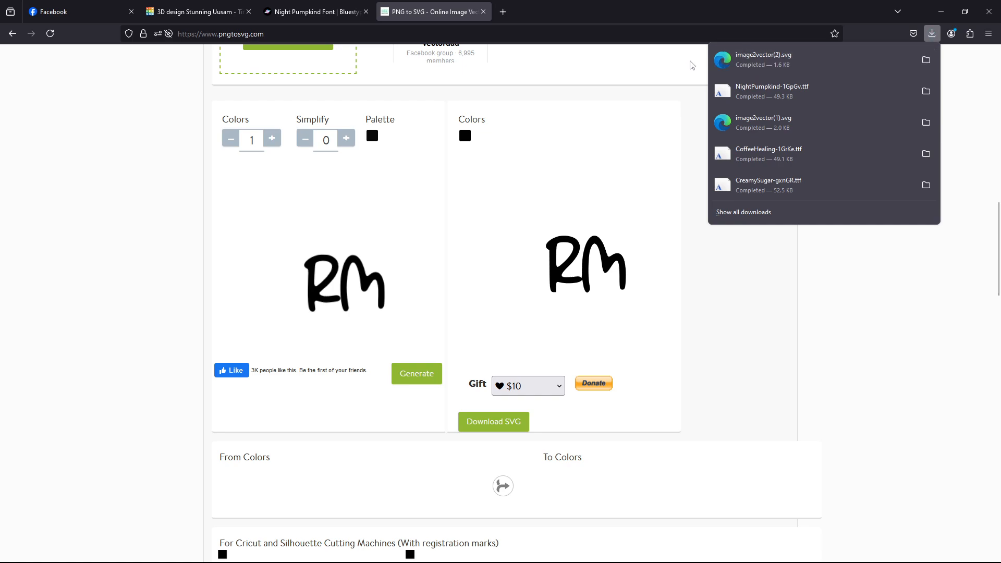
# Step: Switch to the Tinkercad design and import the downloaded image2vector(2).svg at 100% scale, centered on the artboard
pyautogui.click(211, 13)
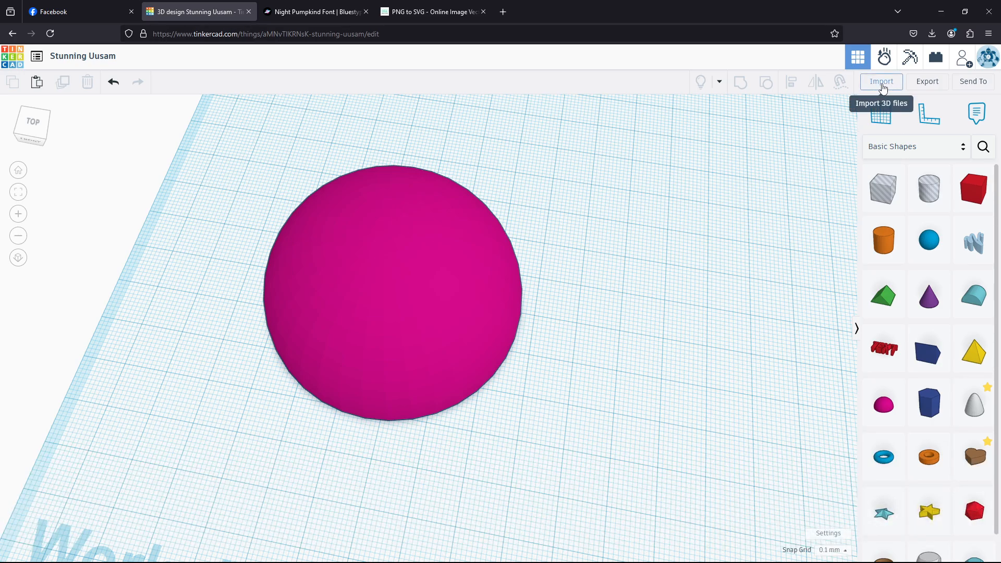
pyautogui.click(882, 85)
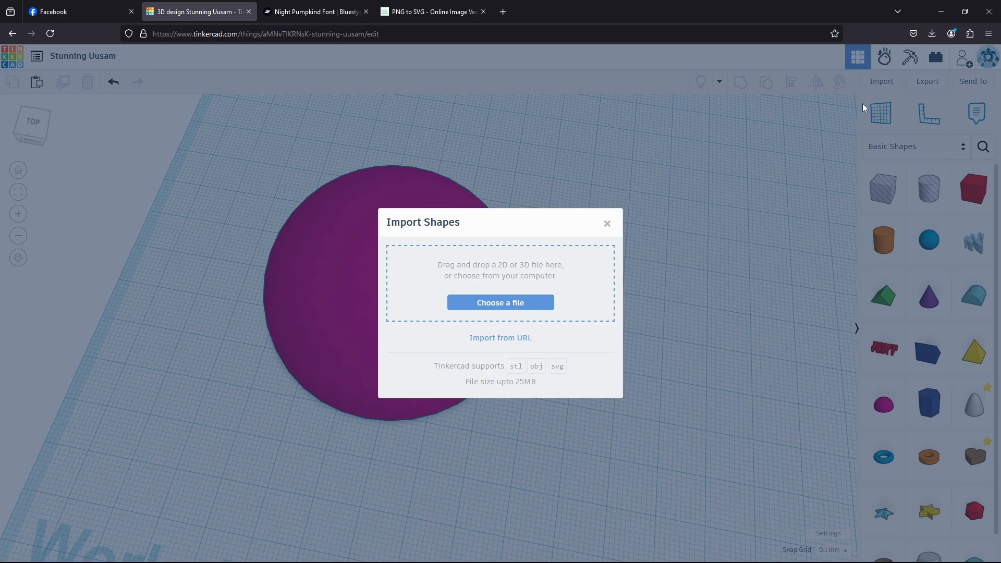
pyautogui.click(932, 33)
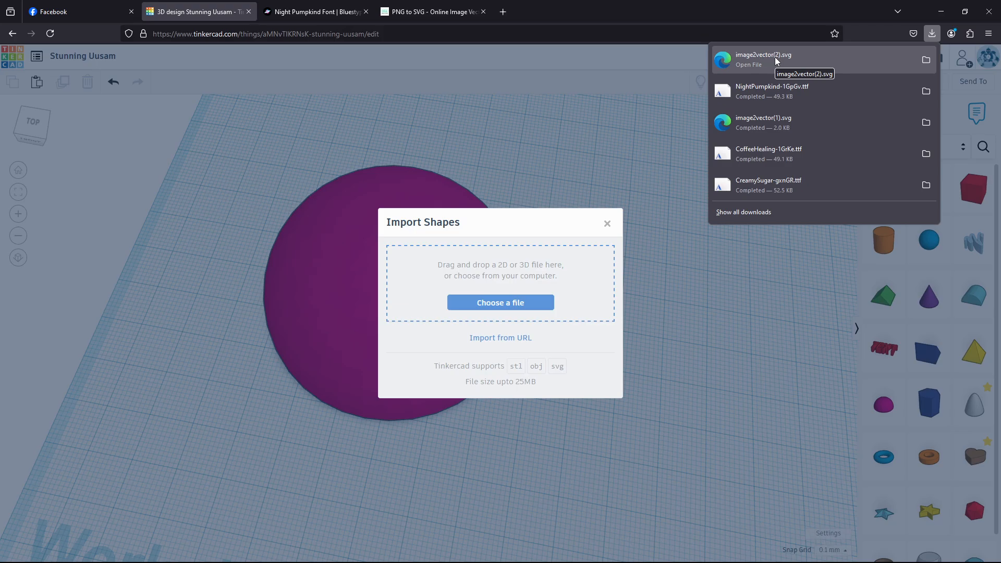
pyautogui.moveTo(803, 60); pyautogui.dragTo(522, 280)
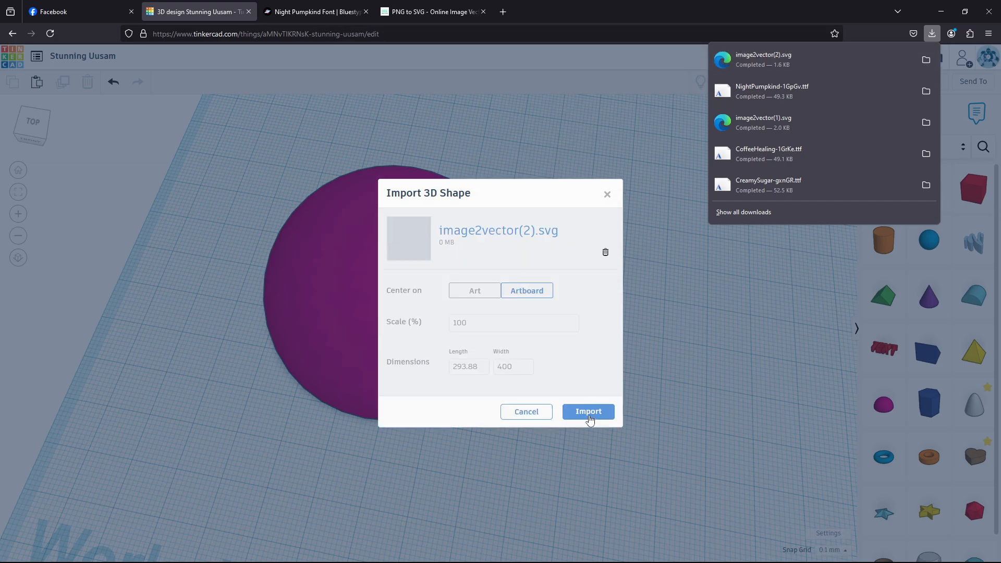
pyautogui.click(588, 413)
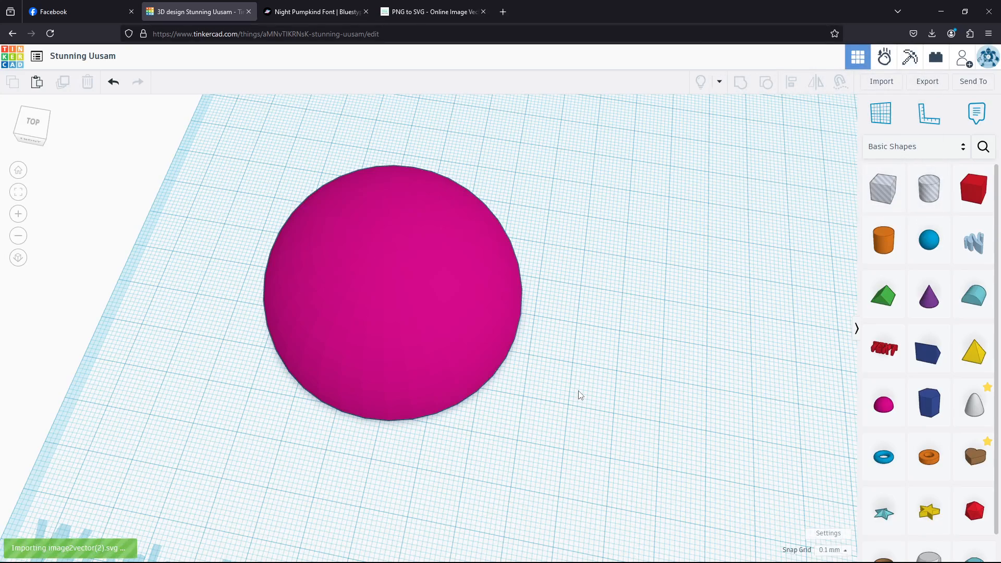
# Step: Stretch the imported RM letters to about 48.8 mm tall and turn them into a hole fitted over the half-sphere
pyautogui.scroll(-3, 599, 280)
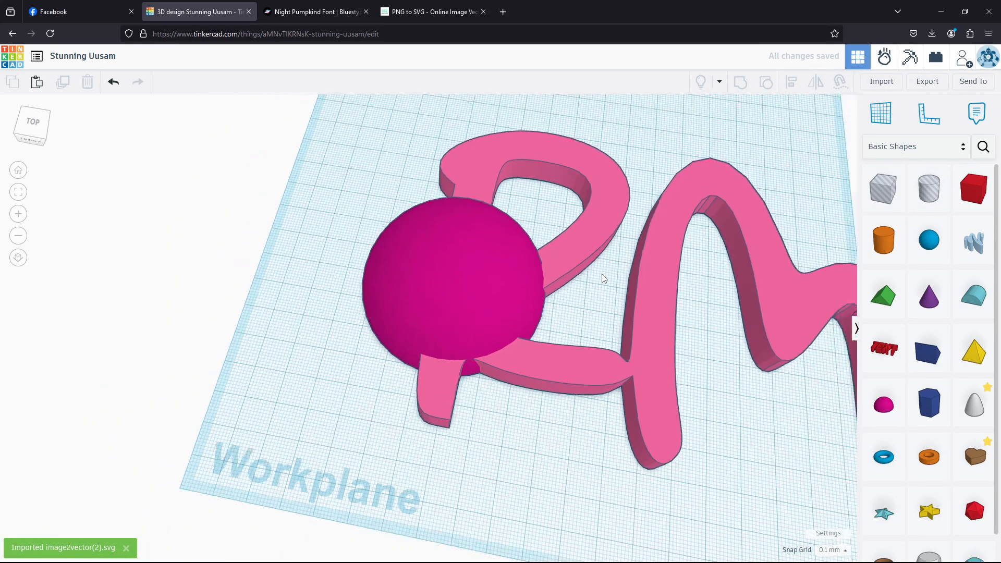
pyautogui.moveTo(751, 290); pyautogui.dragTo(472, 219)
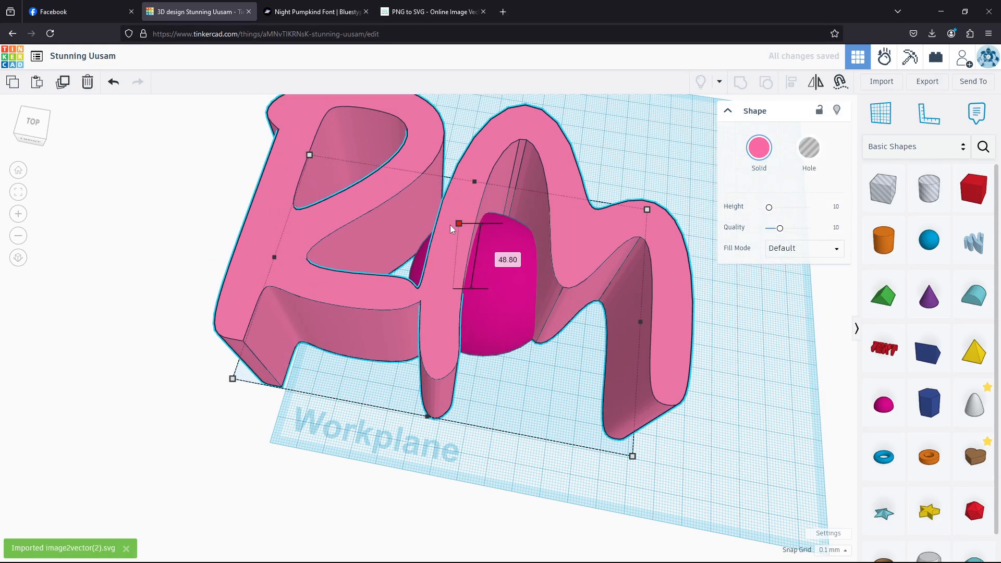
pyautogui.scroll(-1, 567, 224)
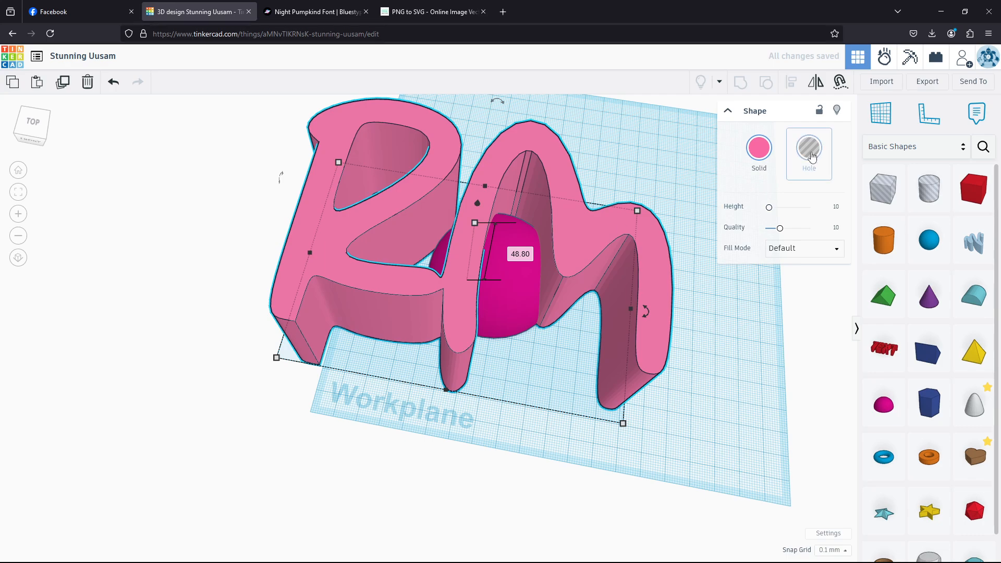
pyautogui.click(808, 148)
pyautogui.moveTo(475, 228); pyautogui.dragTo(535, 242)
# Step: Center the RM hole on the half-sphere from front to back and group both to cut the letters into it
pyautogui.moveTo(403, 367); pyautogui.dragTo(613, 211)
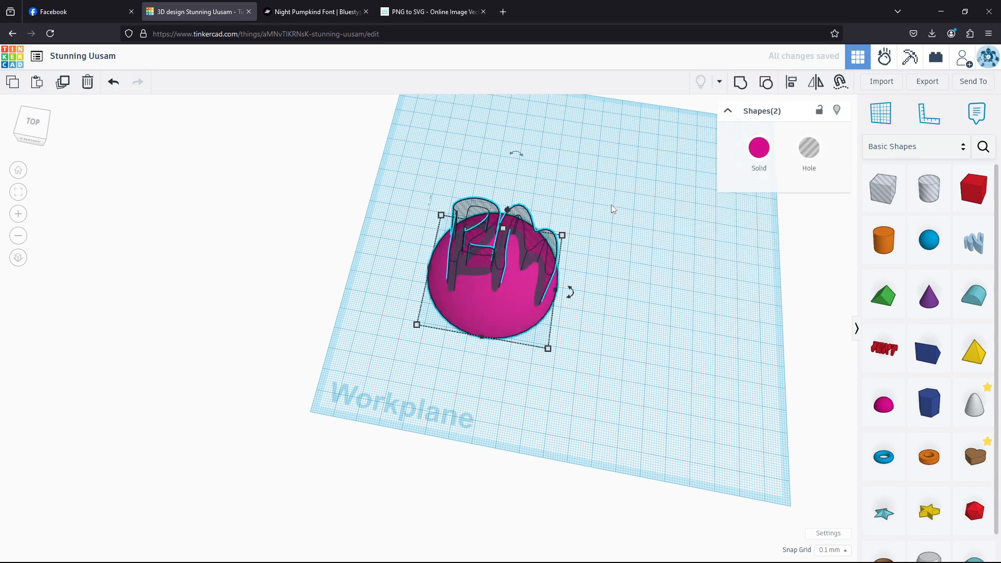
pyautogui.click(790, 83)
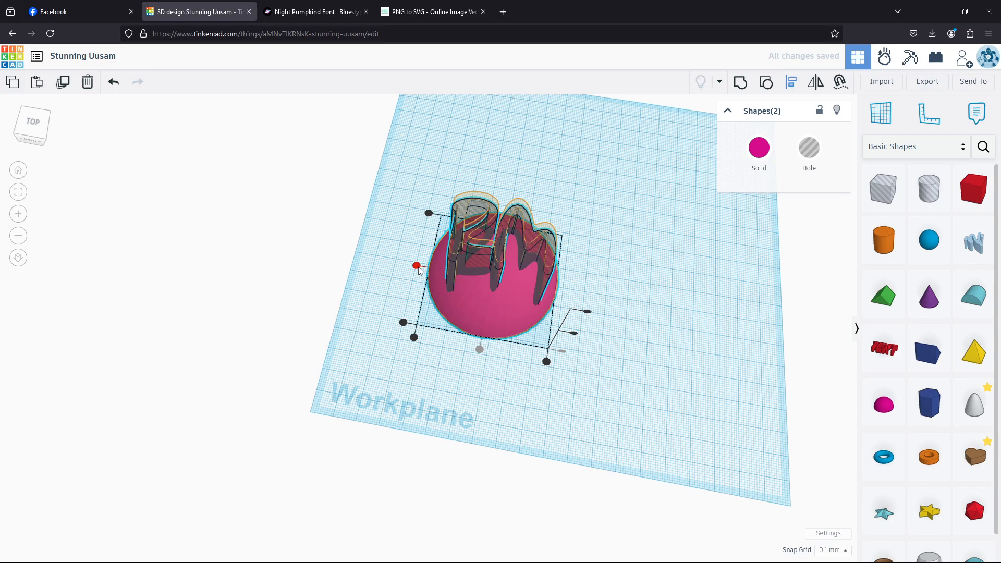
pyautogui.click(417, 265)
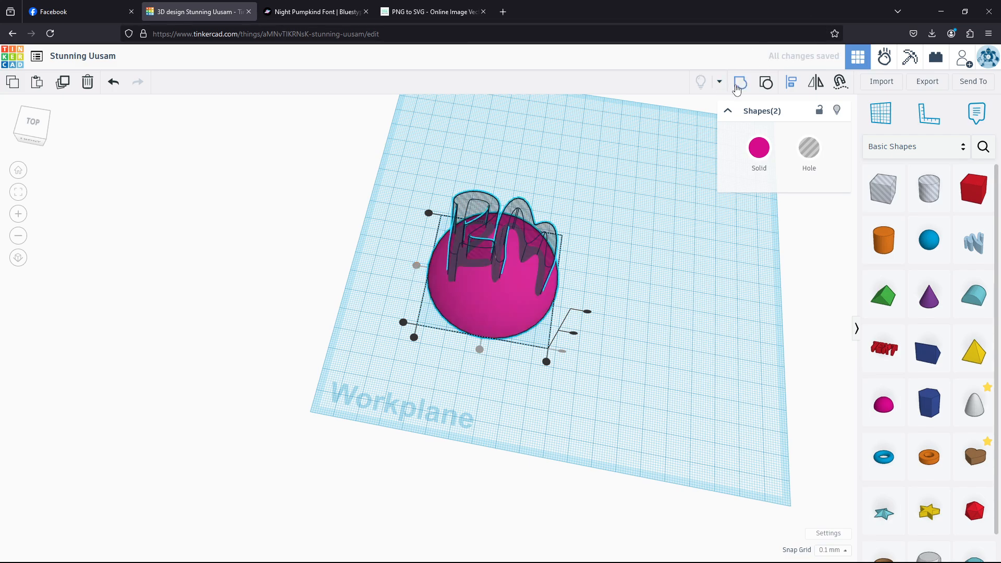
pyautogui.click(739, 85)
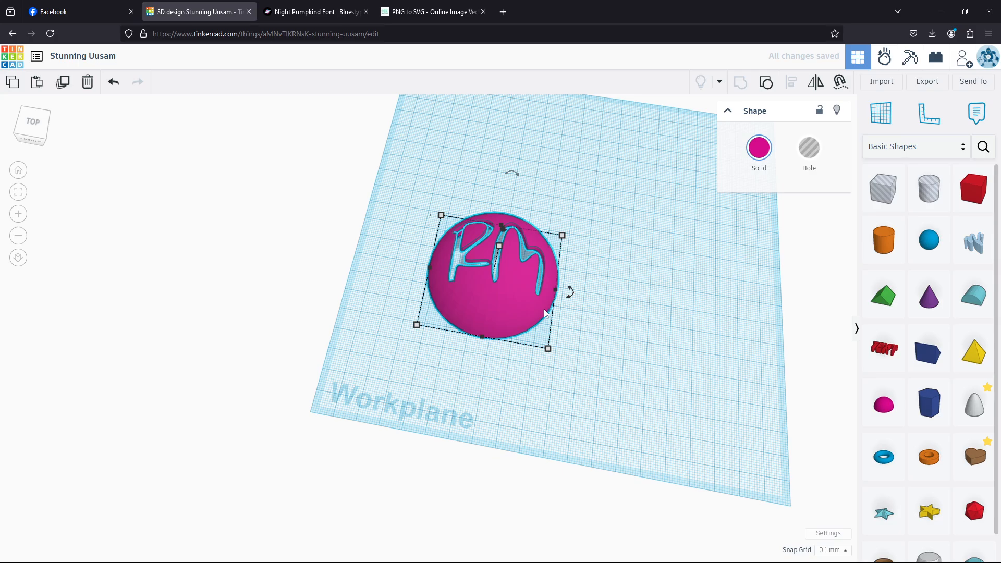
pyautogui.moveTo(634, 329); pyautogui.dragTo(608, 389, button='right')
pyautogui.moveTo(639, 384); pyautogui.dragTo(630, 394, button='right')
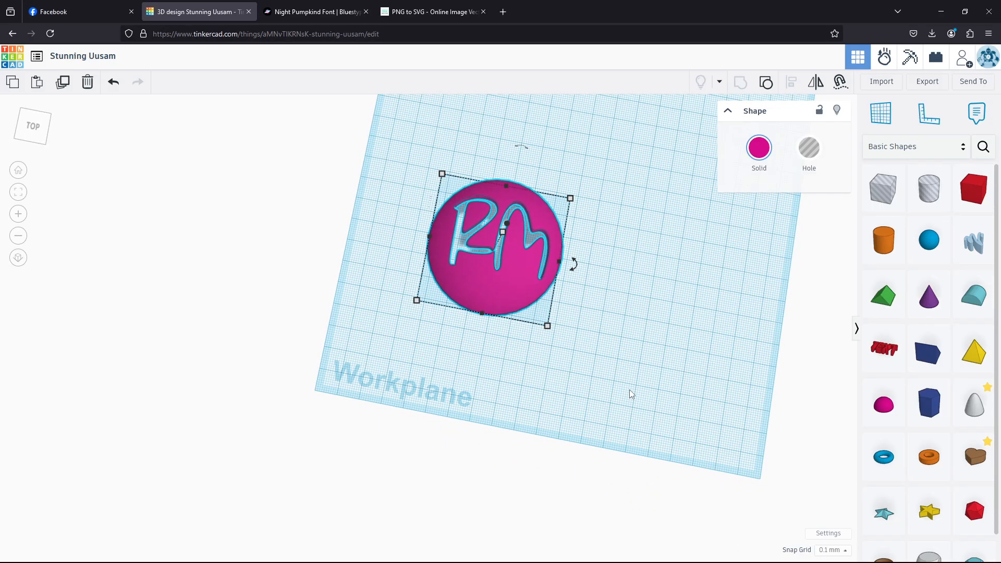